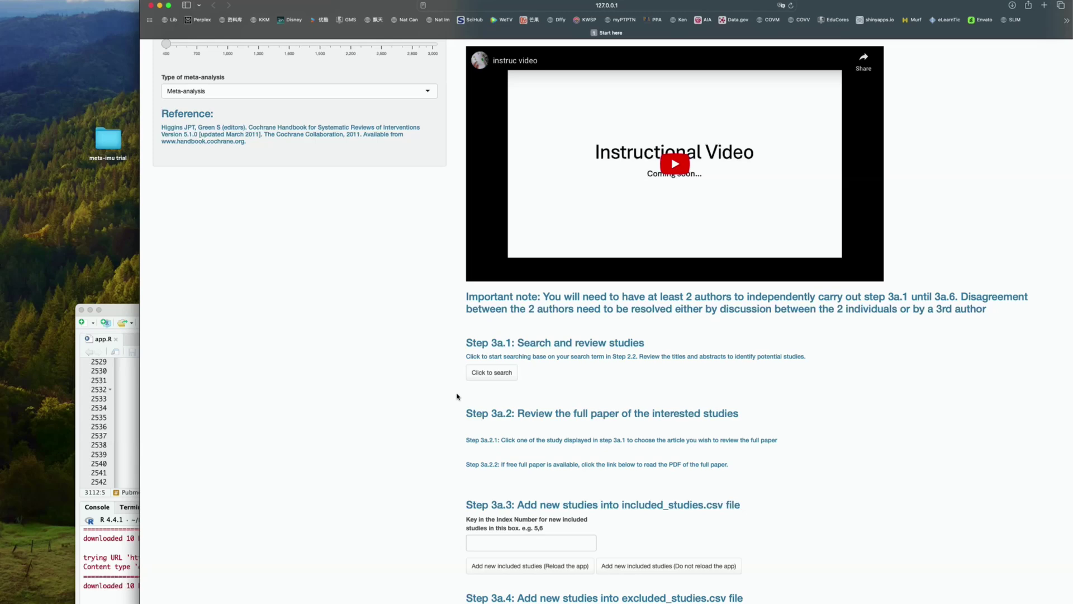
Step: Check the RStudio console and the Step 3a.1 results table for the state of the study search
scroll(458, 397, "down", 1)
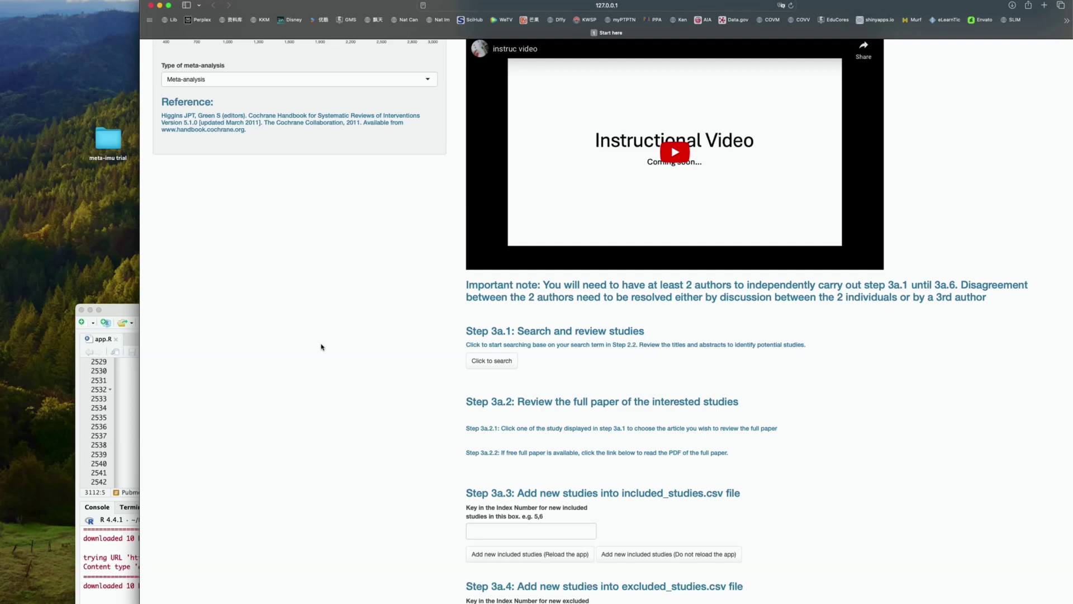
left_click(127, 411)
scroll(427, 269, "down", 1)
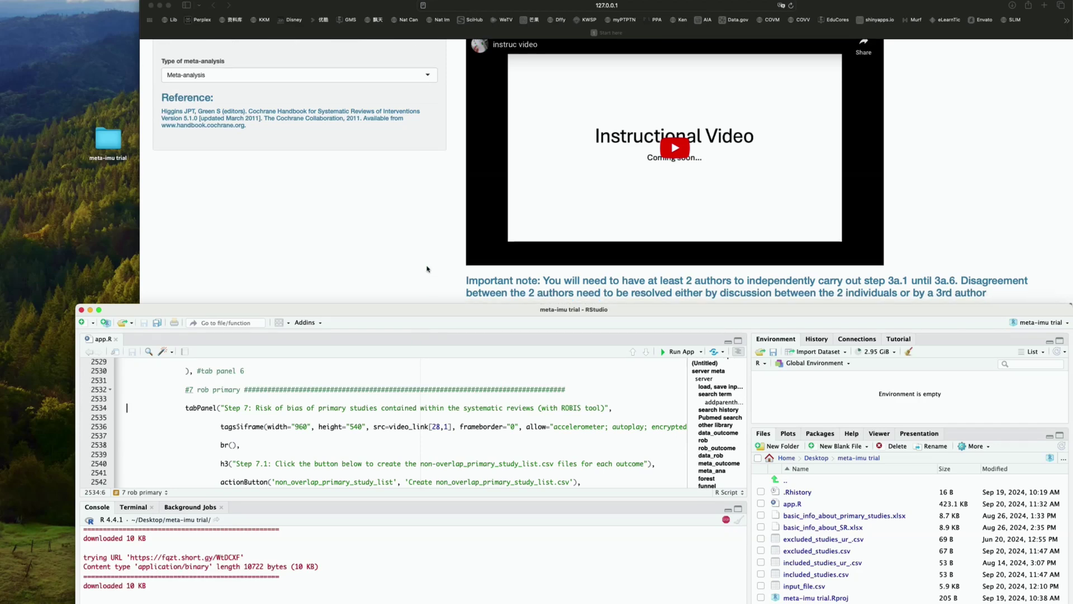
scroll(427, 269, "down", 5)
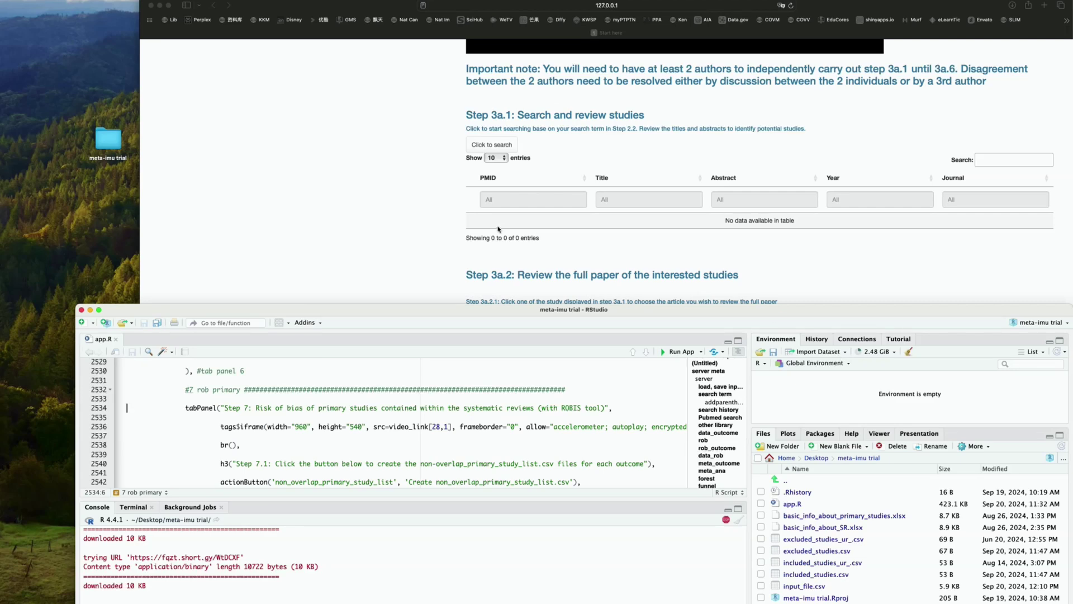
left_click(382, 246)
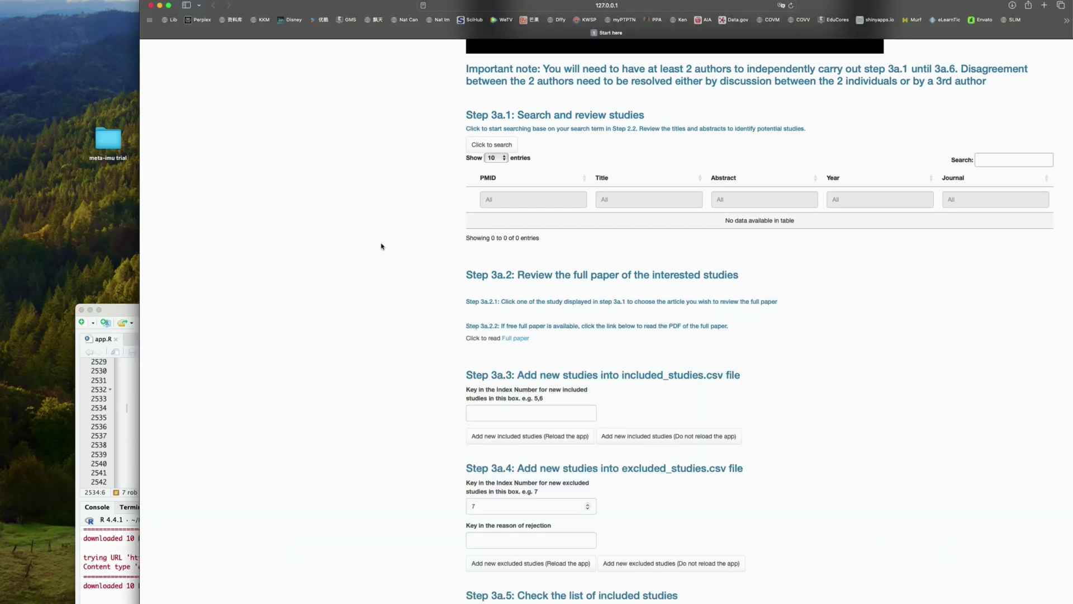
scroll(382, 246, "up", 3)
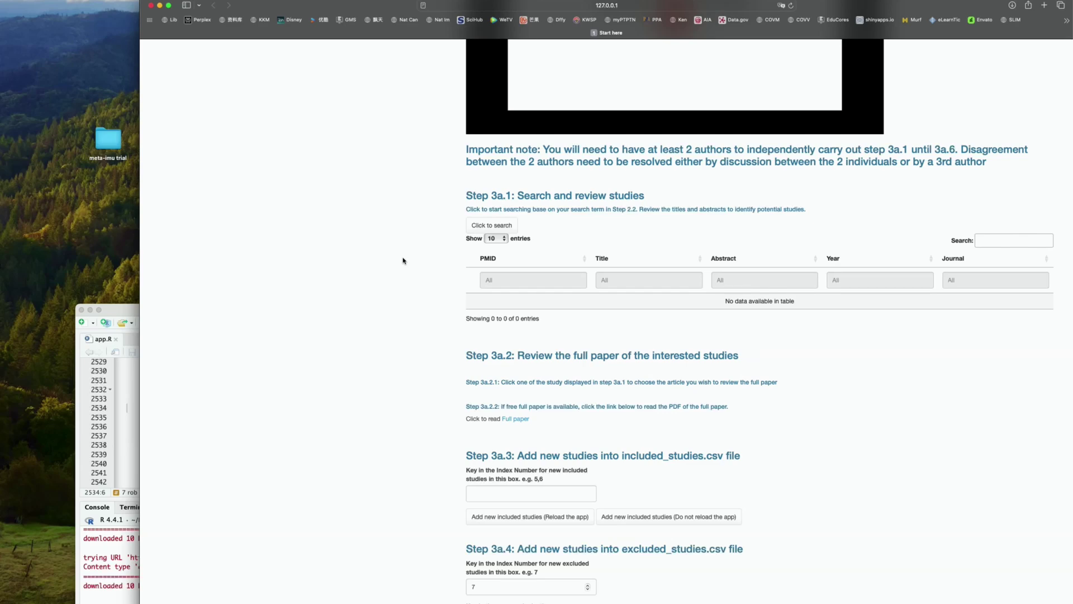
Step: Run the Step 3a.1 study search and follow its PubMed processing in the RStudio console
left_click(489, 226)
left_click(123, 383)
scroll(170, 421, "down", 3)
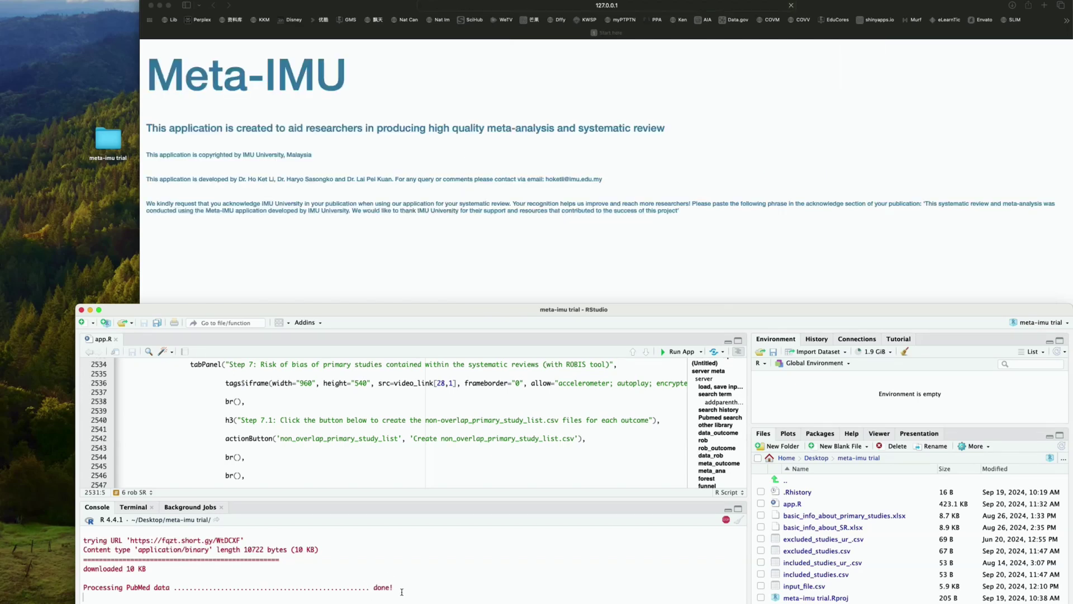
Step: Return to the Meta-IMU page in the browser, close the conference website tab and open Step 3a: Search study from PubMed
left_click(511, 128)
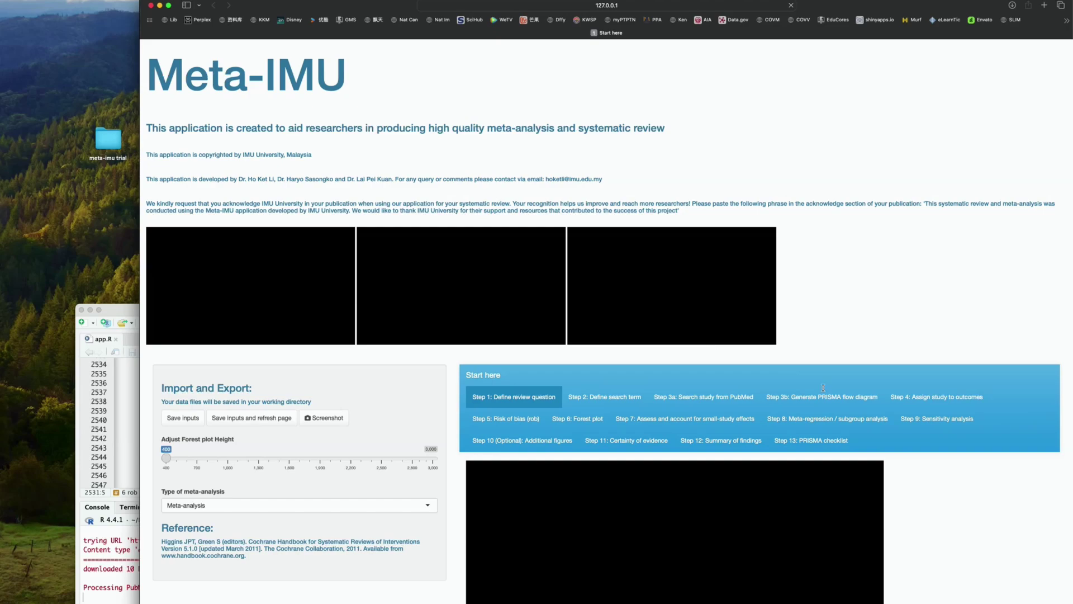
left_click(730, 397)
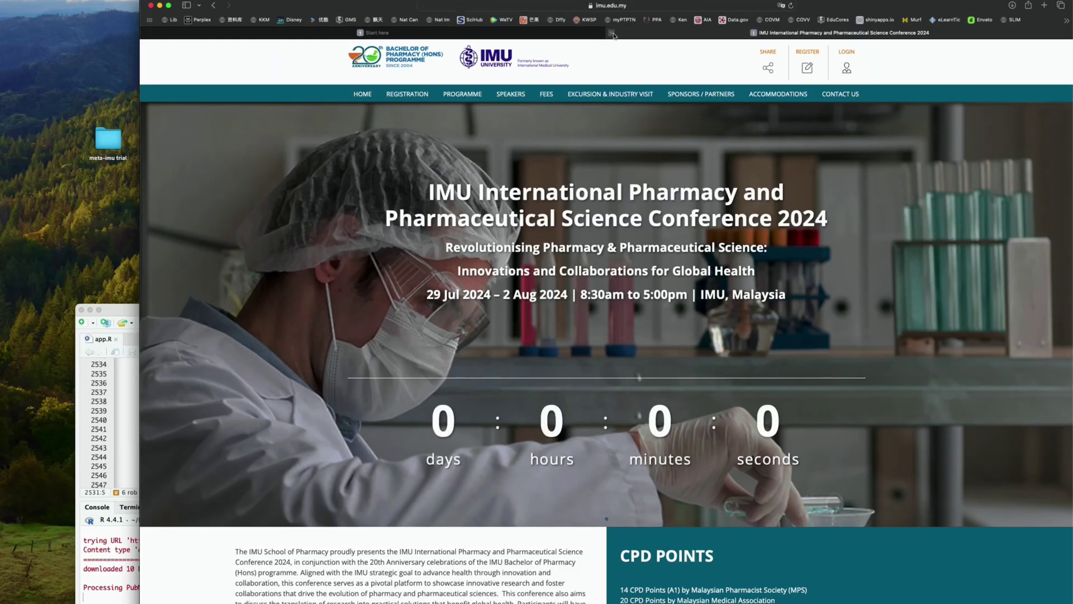
left_click(612, 34)
scroll(719, 238, "down", 8)
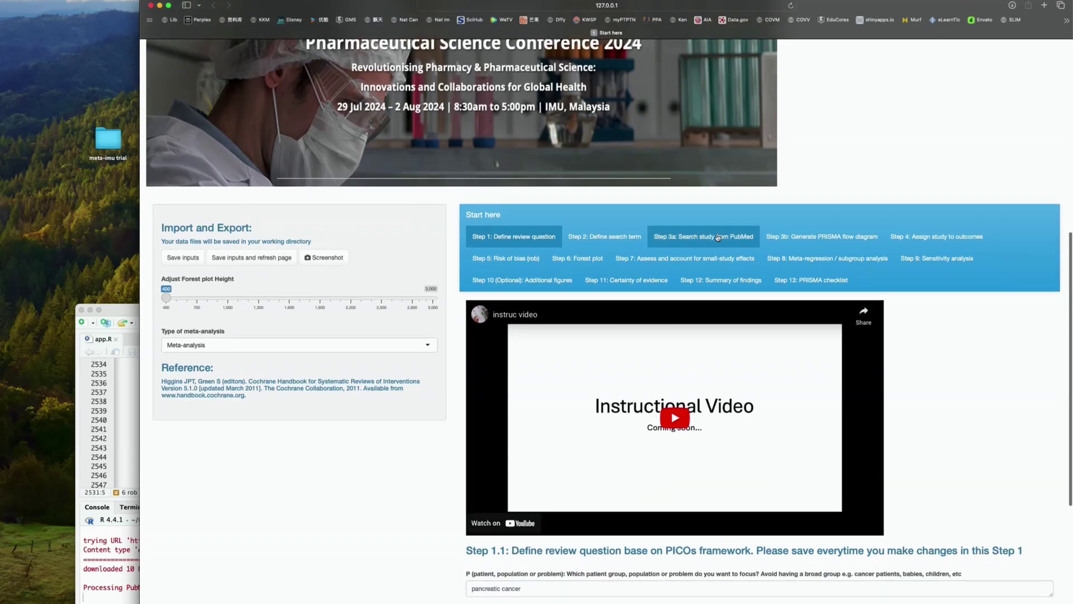
left_click(718, 237)
scroll(720, 361, "down", 7)
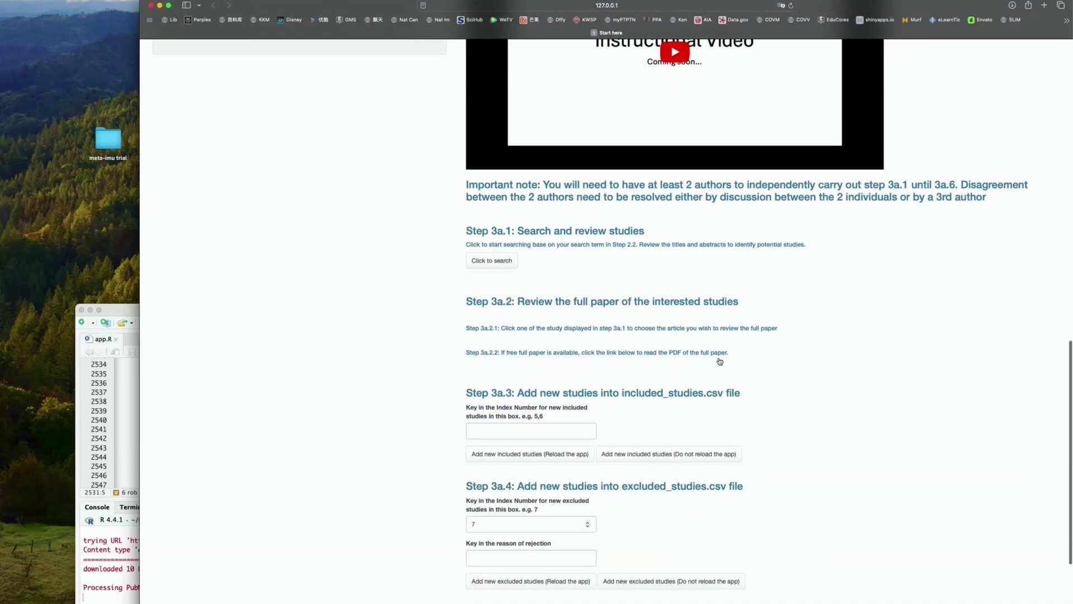
Step: Browse the titles and abstracts of the retrieved studies and select study 1 to check its full-paper availability
scroll(720, 361, "down", 3)
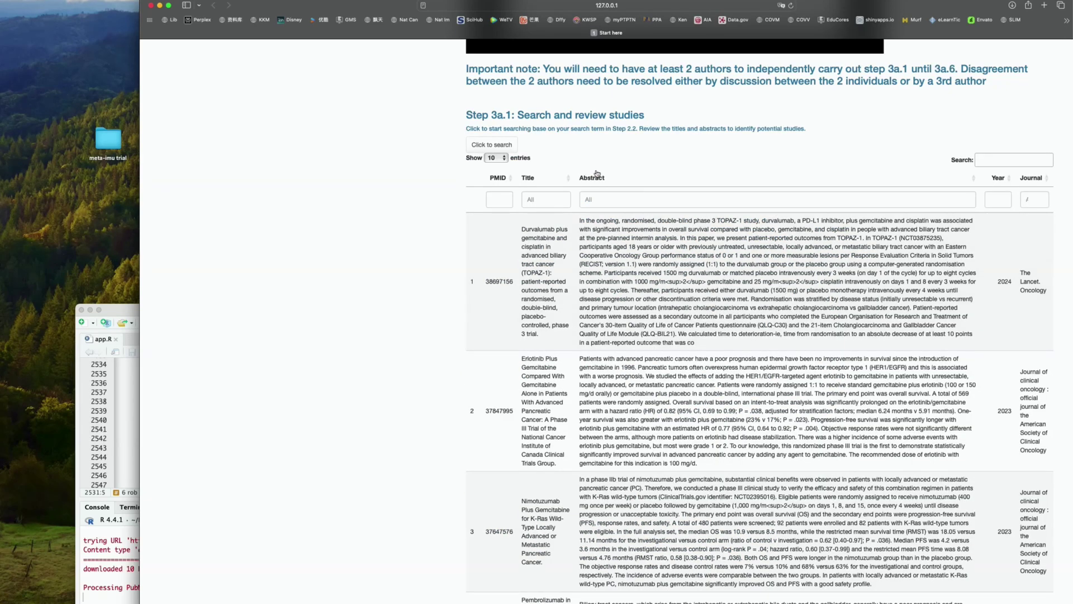
scroll(444, 309, "down", 1)
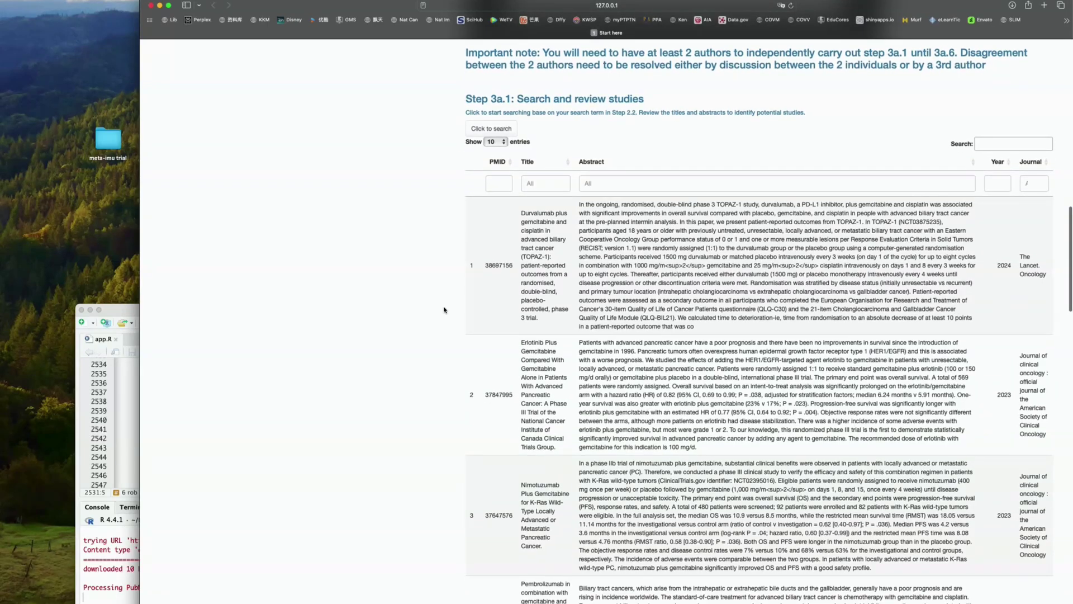
scroll(447, 307, "down", 10)
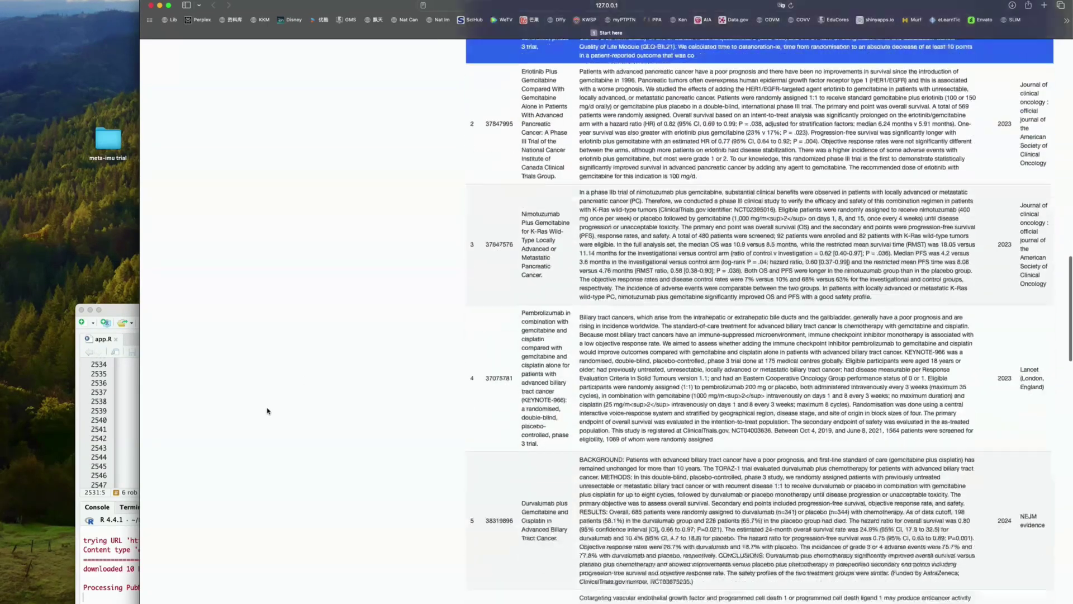
scroll(267, 411, "down", 15)
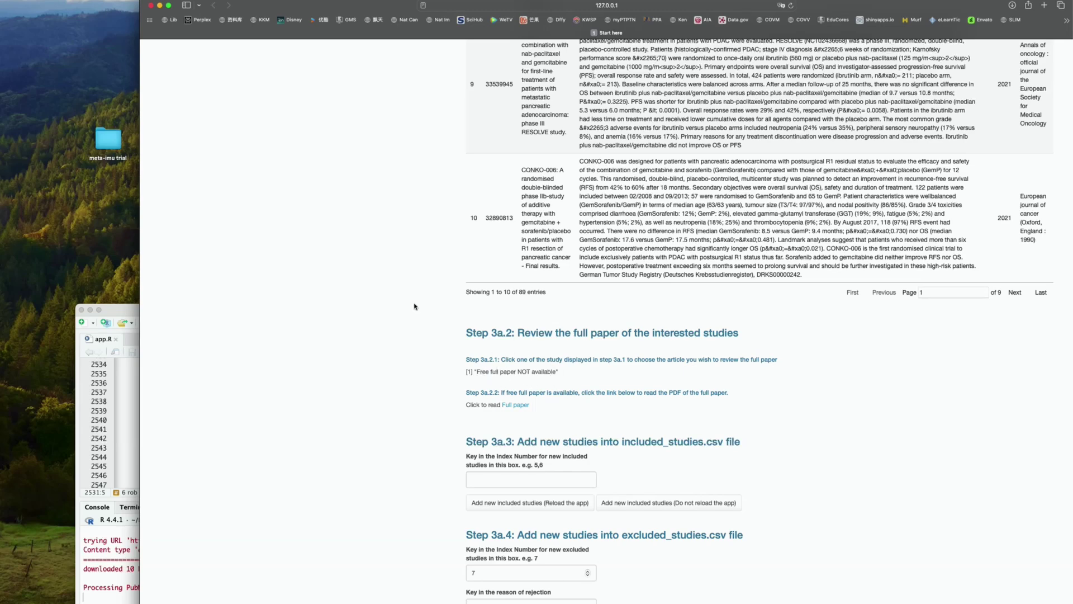
Step: Select study 9 and then study 8 in the results table to check whether a free full paper is available
scroll(414, 306, "up", 2)
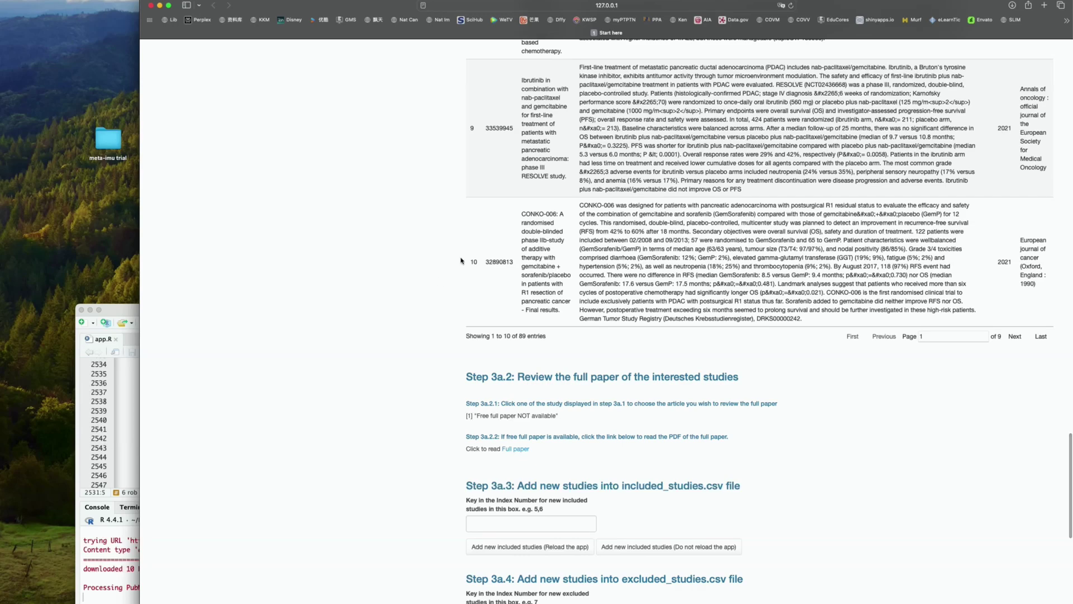
left_click(515, 152)
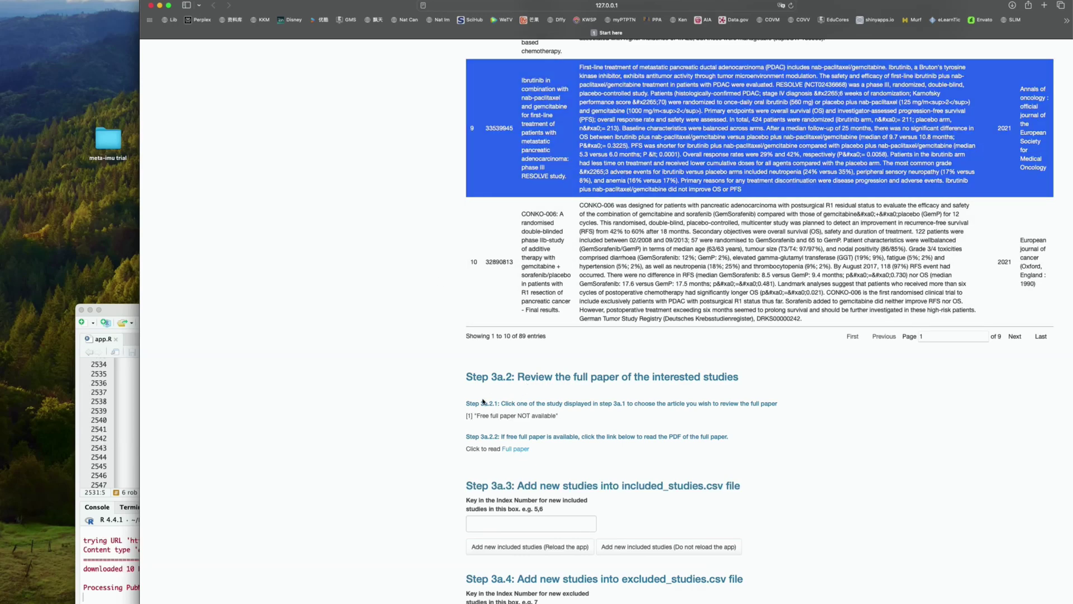
scroll(399, 330, "up", 5)
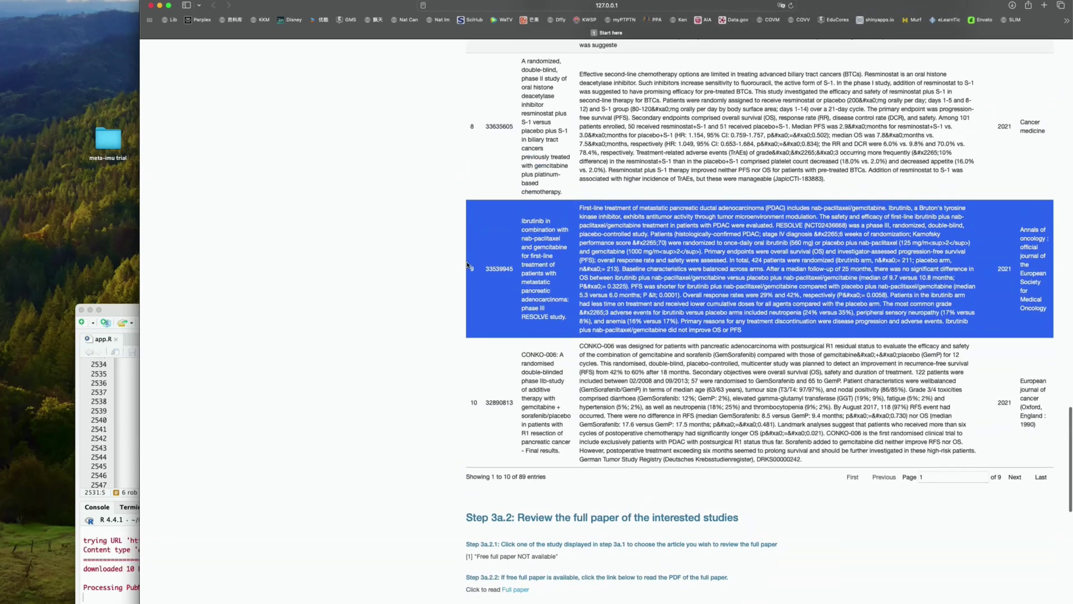
key("Up")
scroll(341, 312, "down", 7)
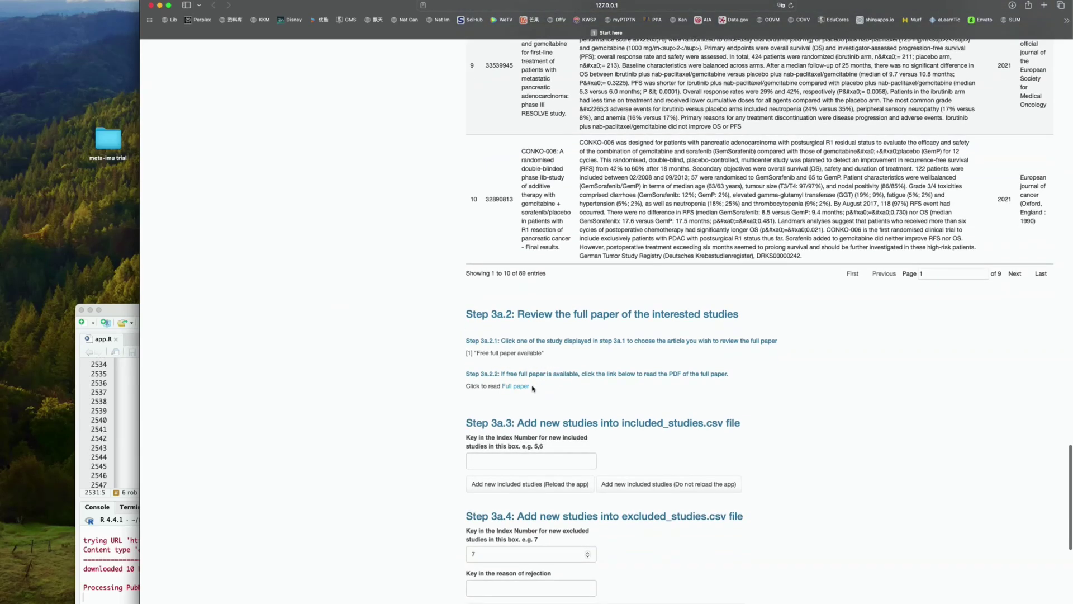
Step: Open the full paper of study 8, skim the PDF and return to the Meta-IMU page
left_click(517, 386)
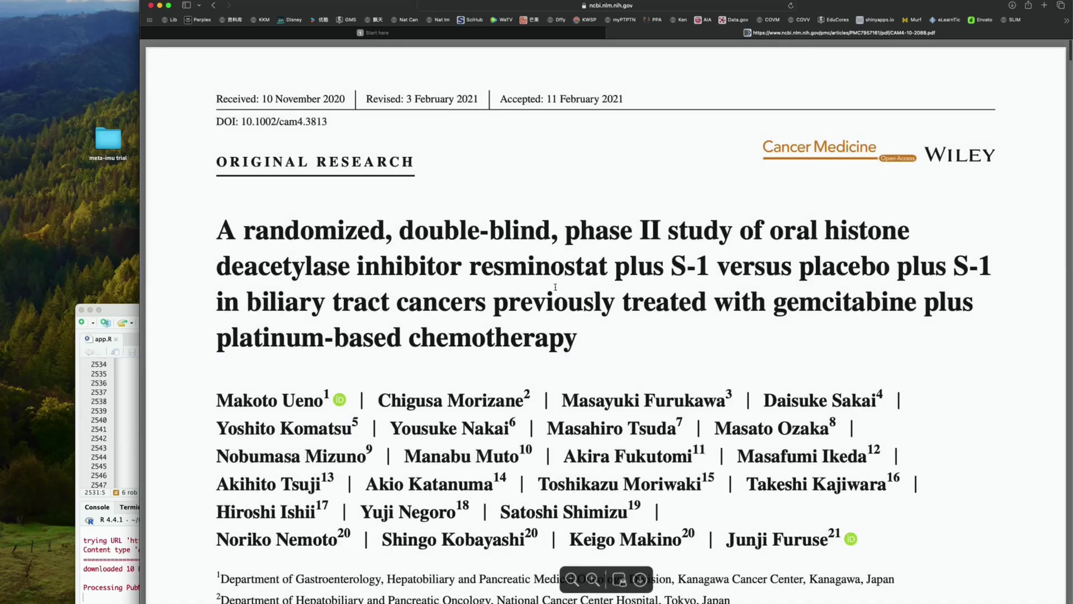
scroll(559, 285, "down", 10)
scroll(543, 289, "down", 10)
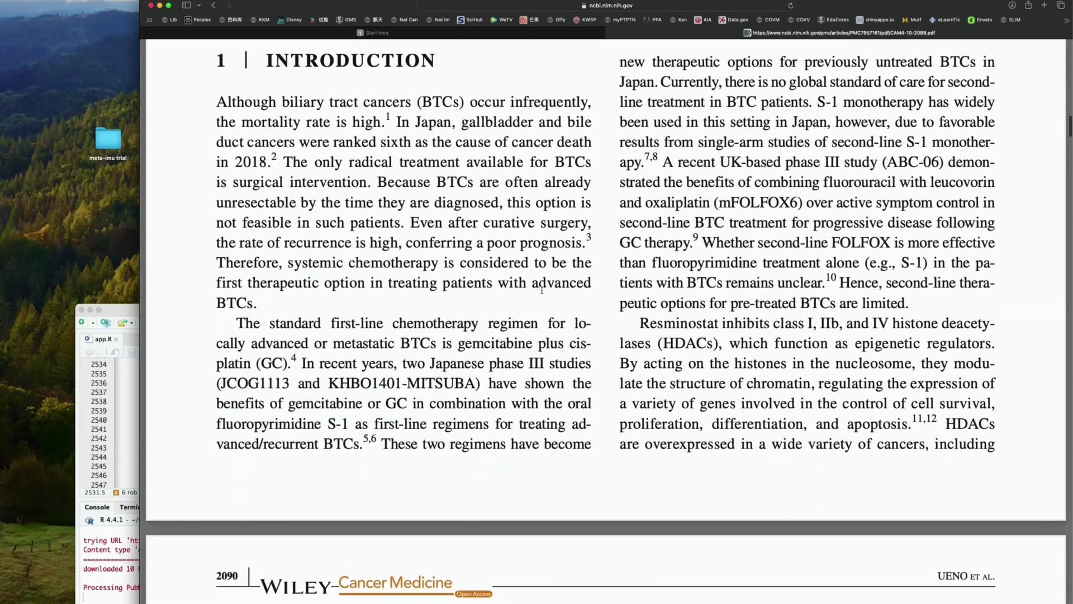
left_click(456, 33)
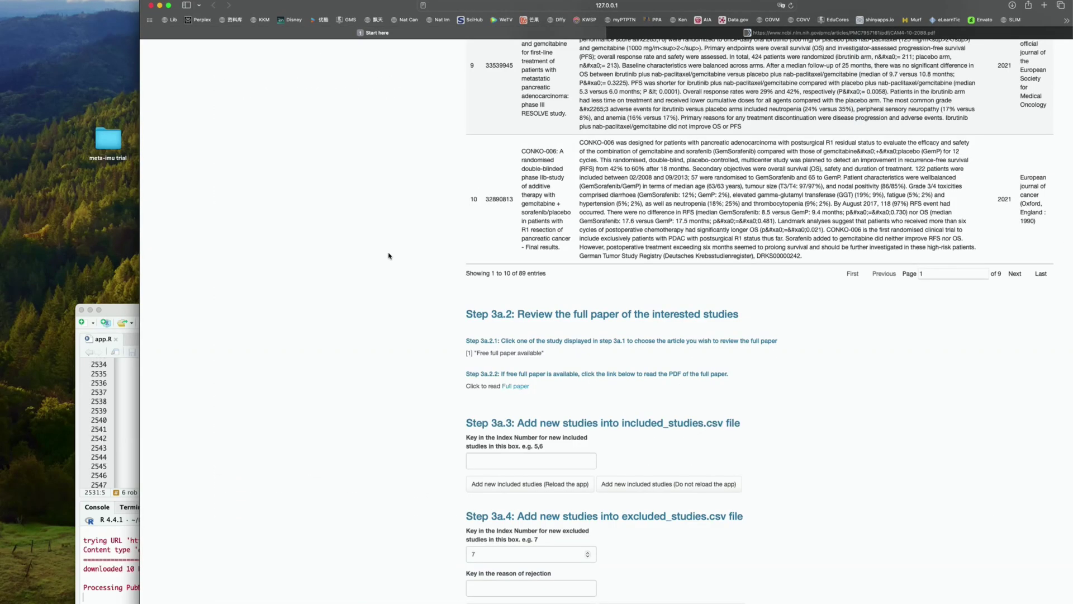
Step: Enter the index numbers 1 to 20, separated by commas, for the new included studies in Step 3a.3
scroll(389, 256, "down", 1)
scroll(389, 256, "down", 5)
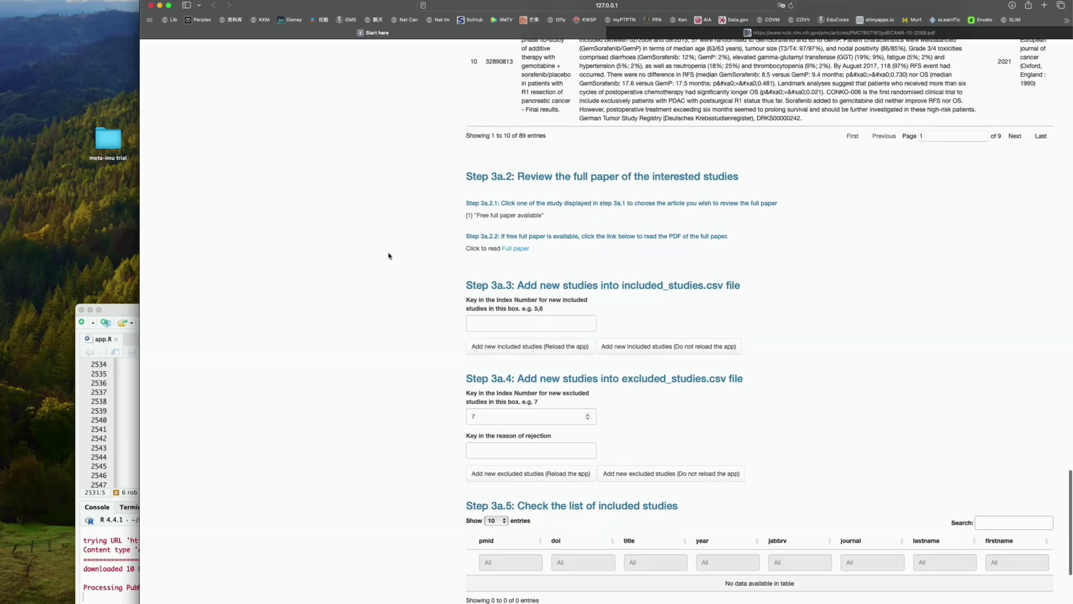
scroll(403, 252, "down", 3)
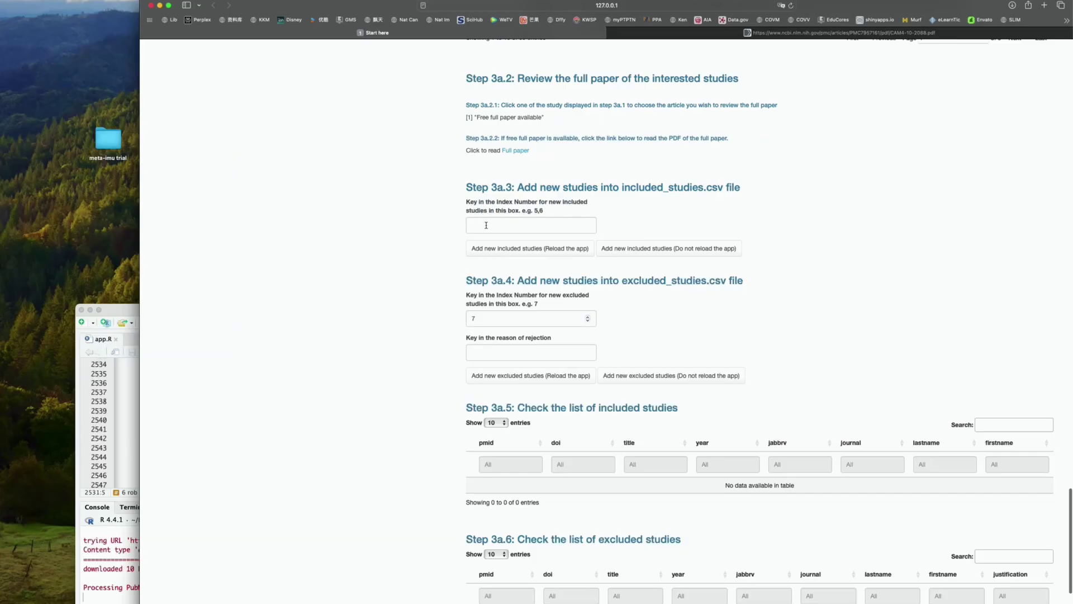
left_click(487, 225)
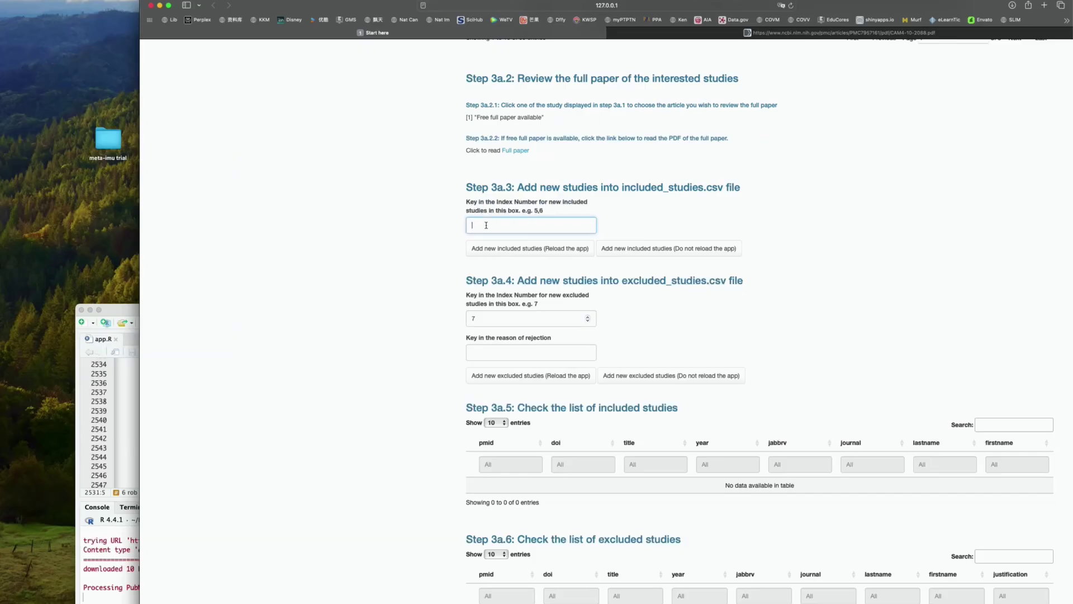
type("1,2,3,4,5")
type(",6,7,8,9")
type(",10")
type(",11,12,13,1")
type("4,15,16,")
type("17,18,19")
type(", 20")
Step: Add the listed studies to included_studies.csv using the option that reloads the app
scroll(318, 187, "up", 20)
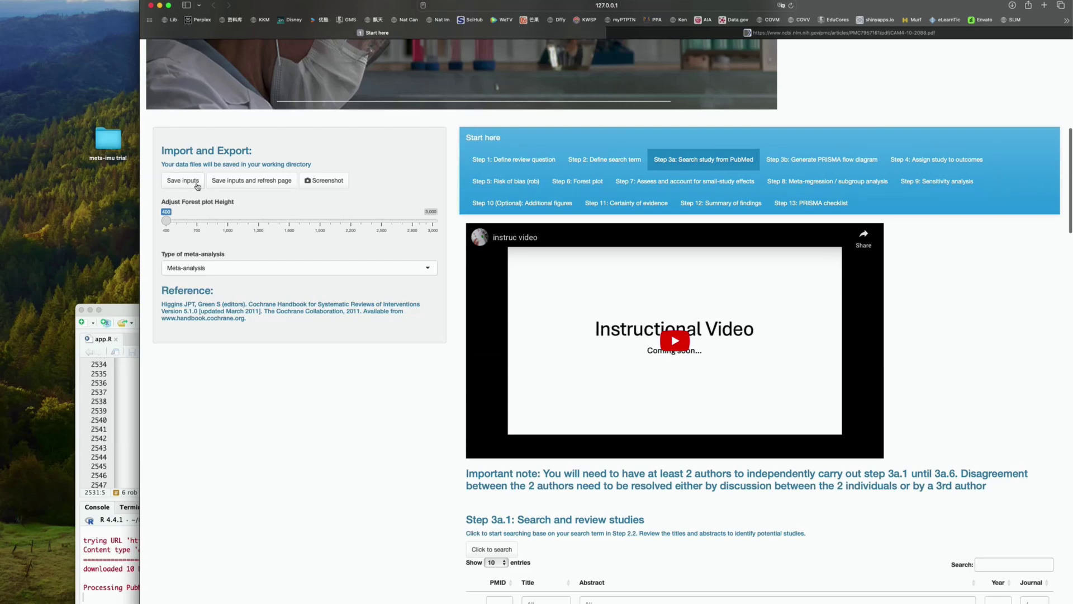
scroll(298, 437, "down", 5)
scroll(298, 437, "down", 20)
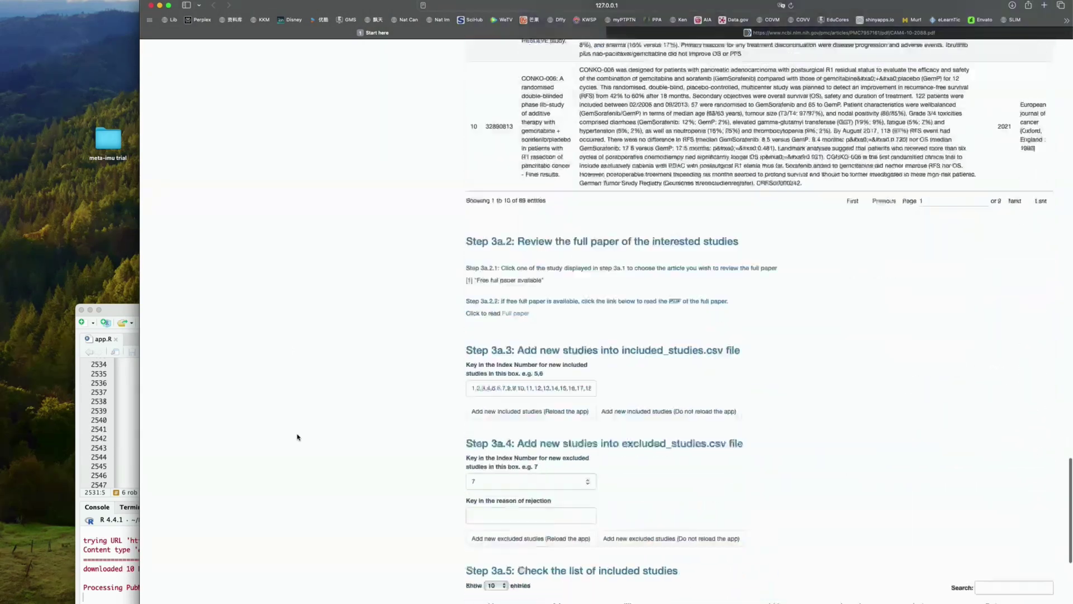
scroll(298, 437, "down", 3)
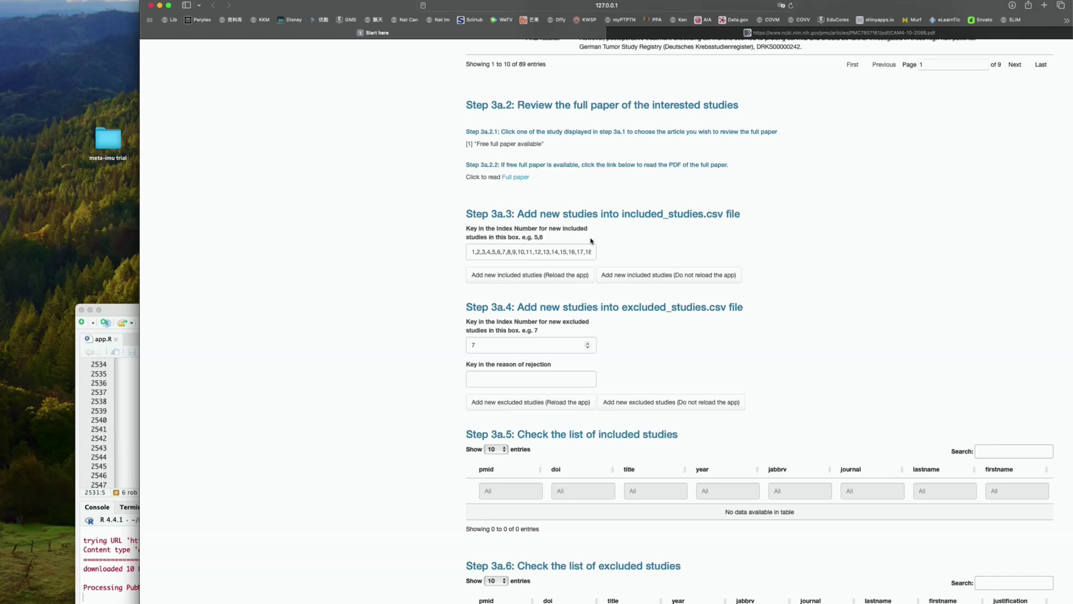
left_click(553, 280)
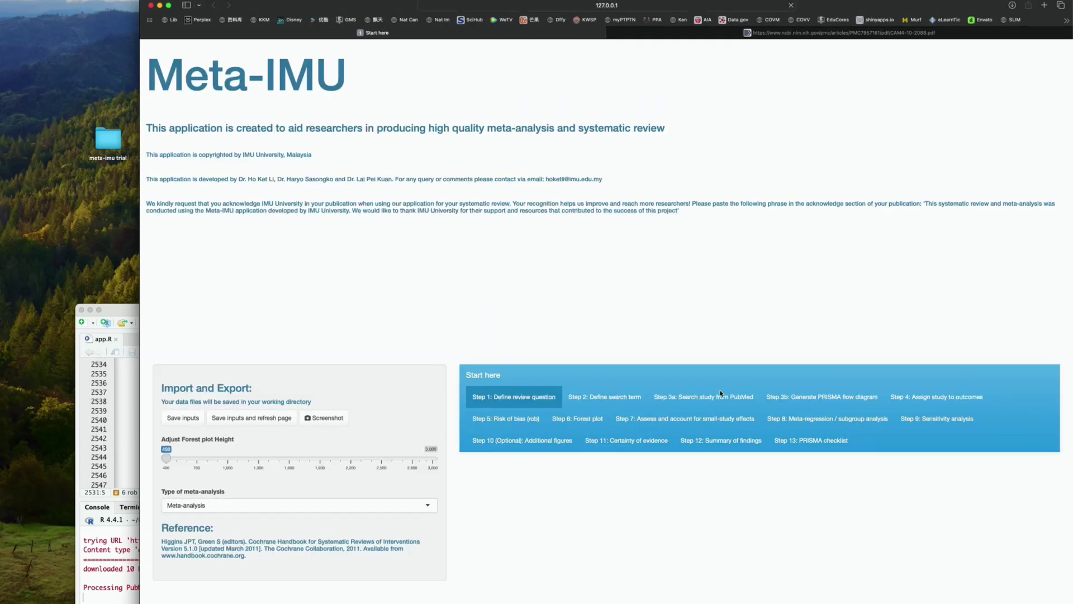
Step: Reopen Step 3a: Search study from PubMed in the reloaded app
scroll(709, 462, "down", 3)
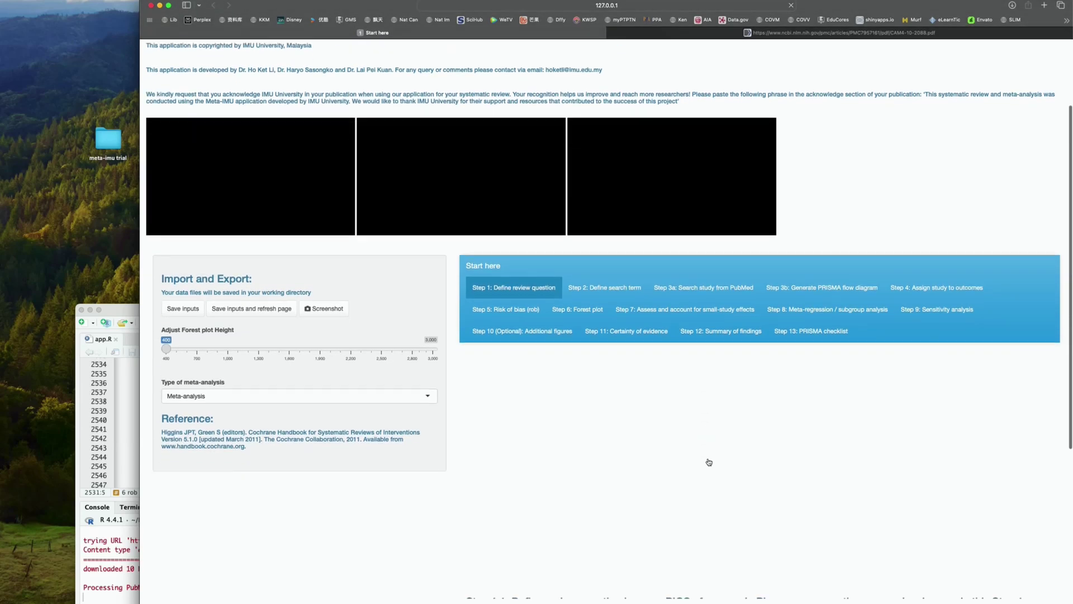
scroll(709, 462, "down", 3)
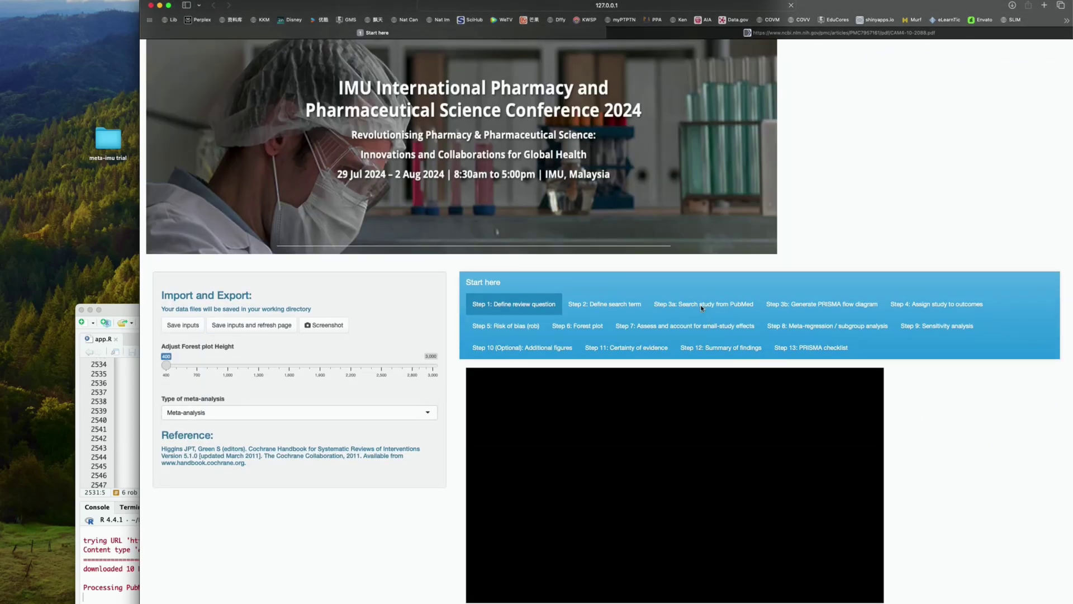
left_click(704, 310)
scroll(665, 314, "down", 5)
scroll(666, 315, "down", 5)
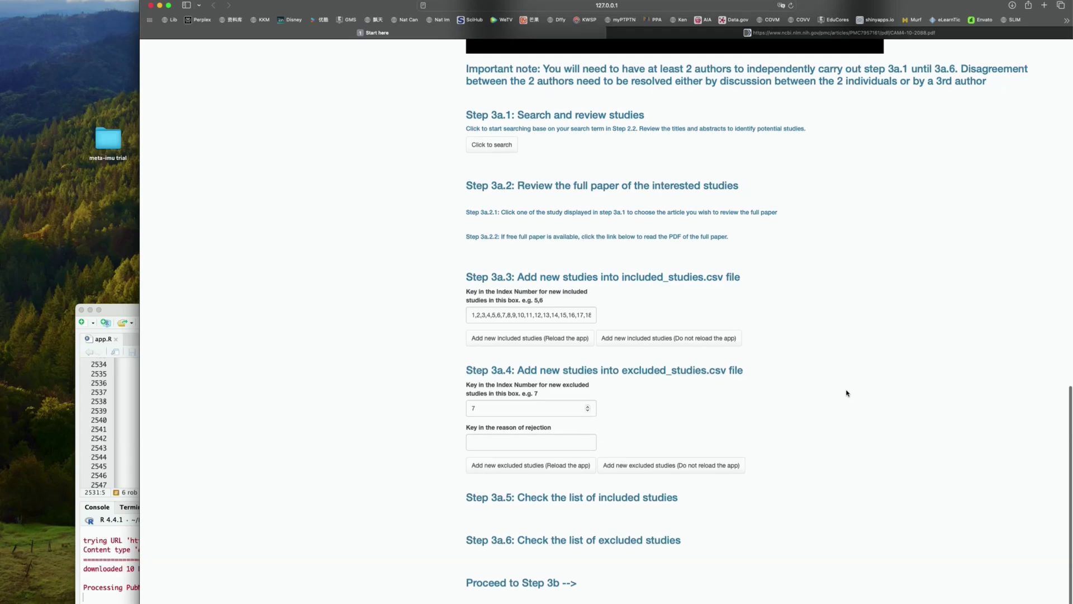
Step: Review the list of included studies in Step 3a.5 and the Step 3a.4 fields for excluded studies
scroll(847, 393, "down", 15)
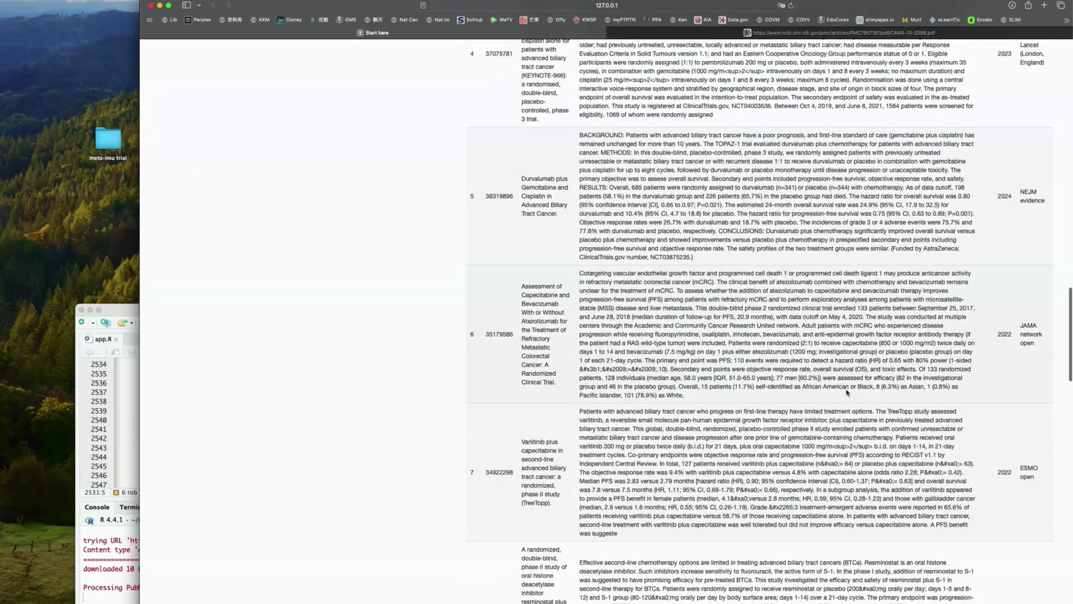
scroll(847, 393, "down", 15)
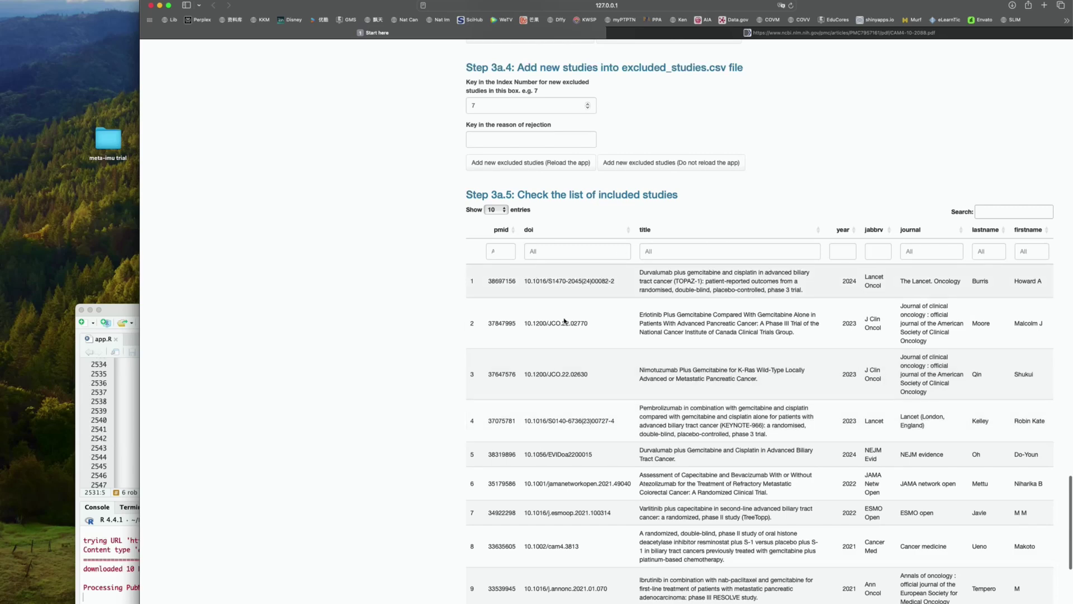
scroll(333, 253, "up", 5)
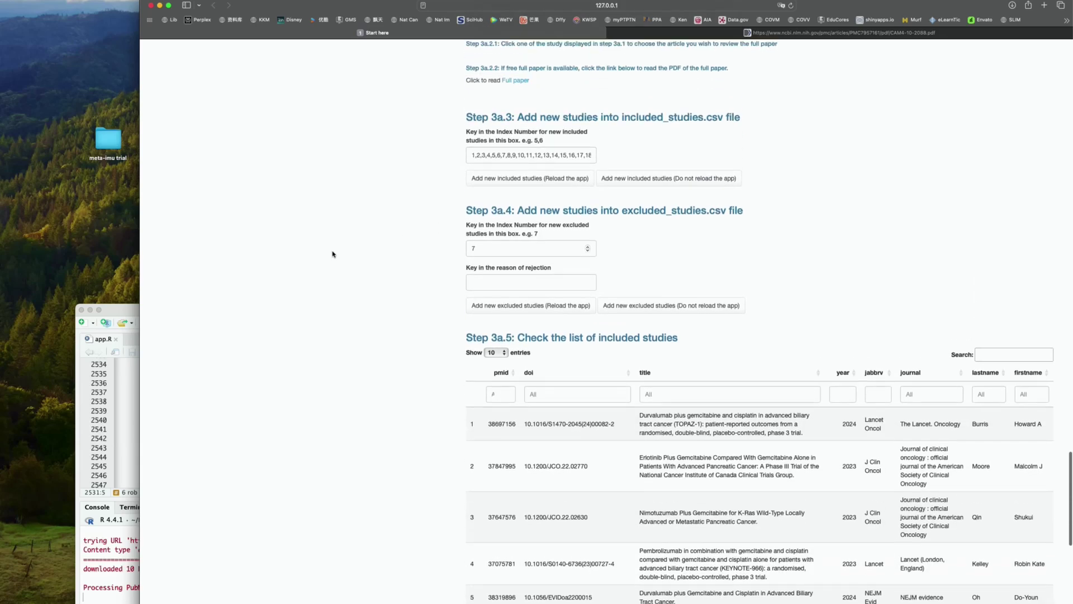
scroll(332, 254, "down", 3)
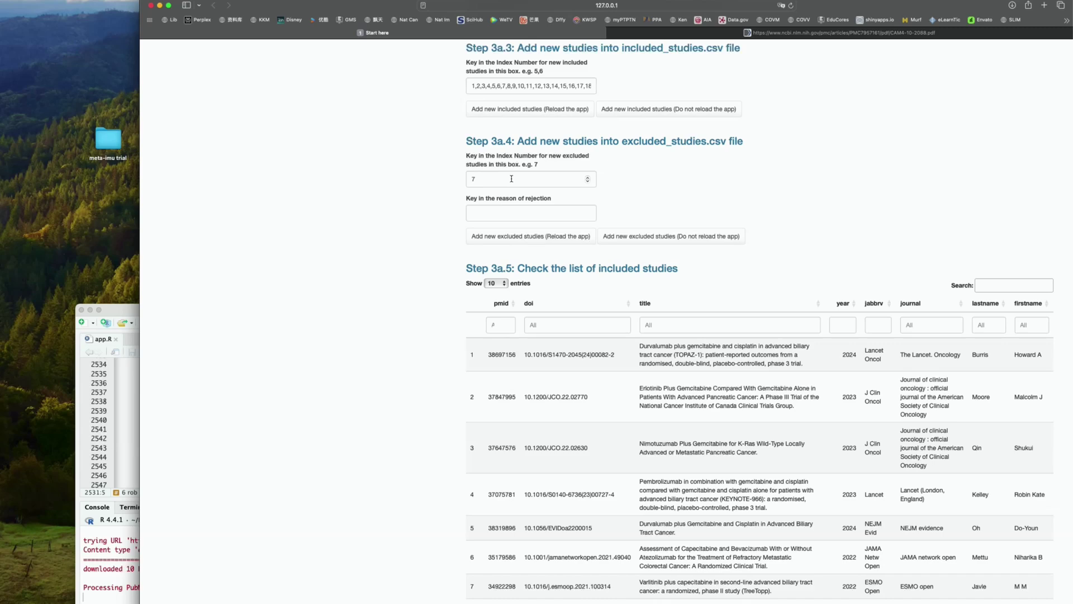
Step: Add study 21 to excluded_studies.csv with the rejection reason "small sample size", using the option that reloads the app
left_click(480, 179)
left_click_drag(480, 179, 466, 180)
type("21")
left_click(478, 211)
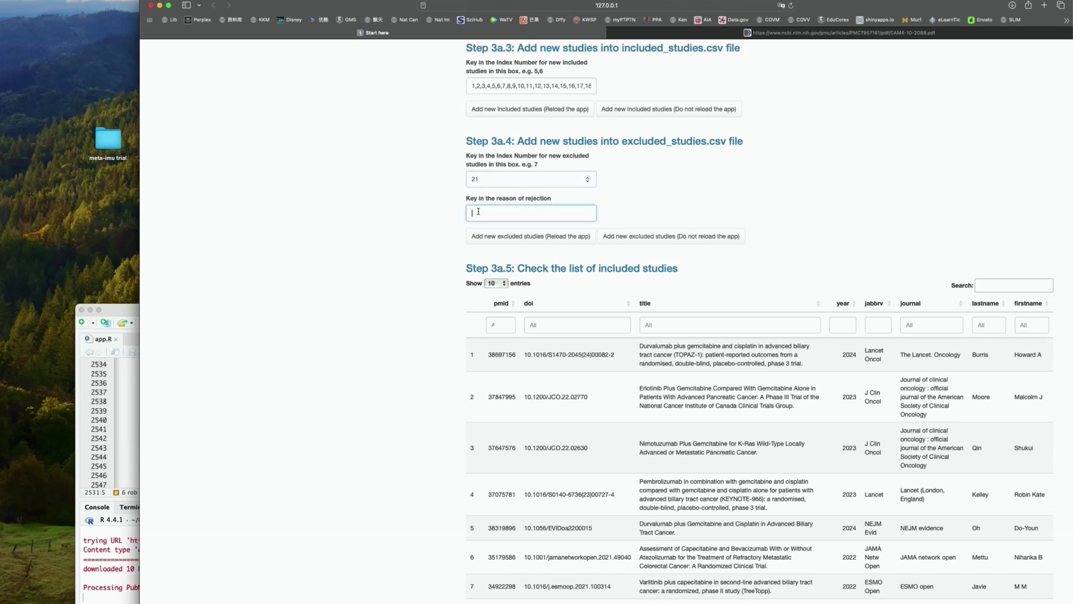
type("small sample size")
left_click(512, 236)
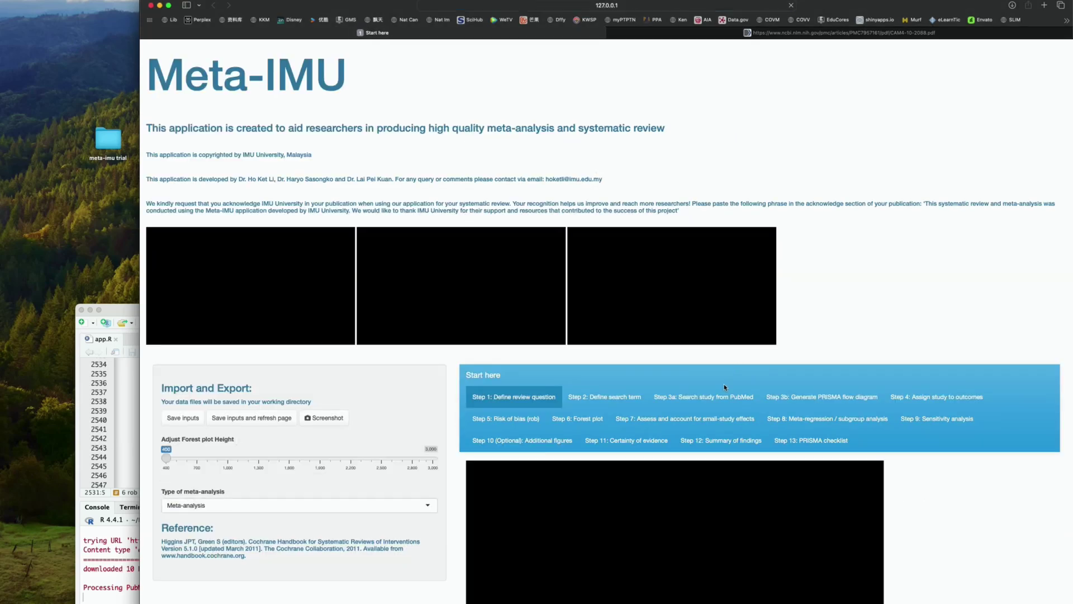
Step: Reopen Step 3a: Search study from PubMed in the reloaded app and check the list of excluded studies in Step 3a.6
scroll(724, 383, "down", 2)
scroll(740, 385, "down", 2)
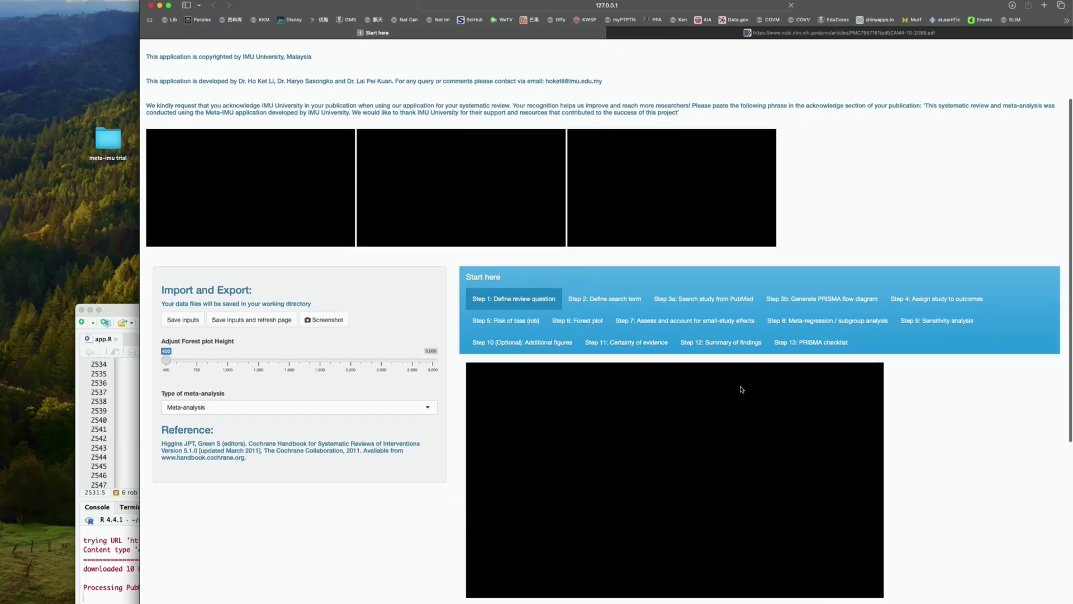
scroll(714, 423, "down", 5)
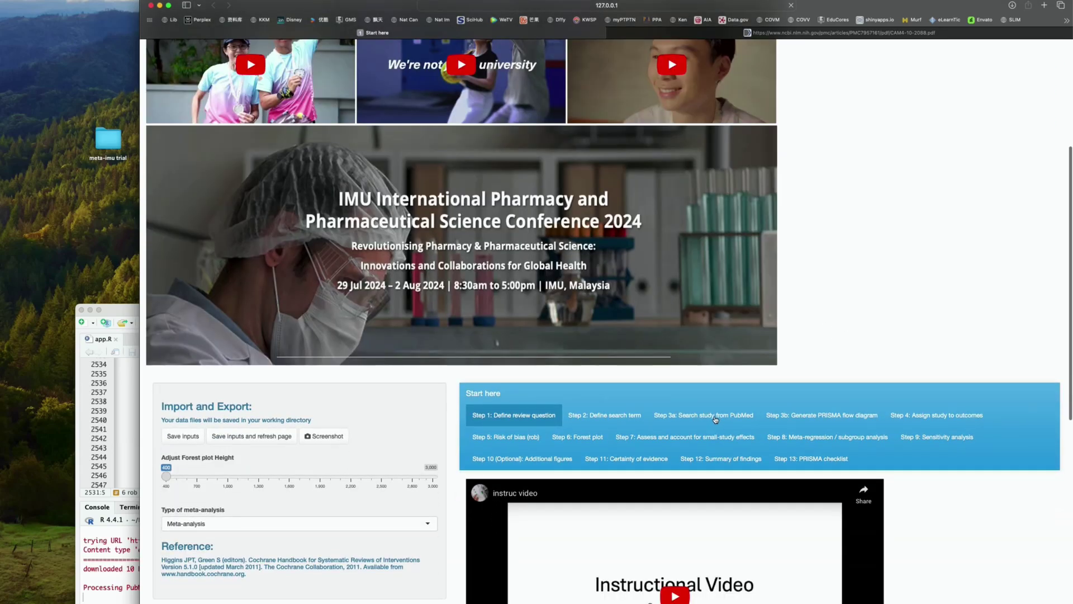
left_click(715, 420)
scroll(871, 446, "down", 10)
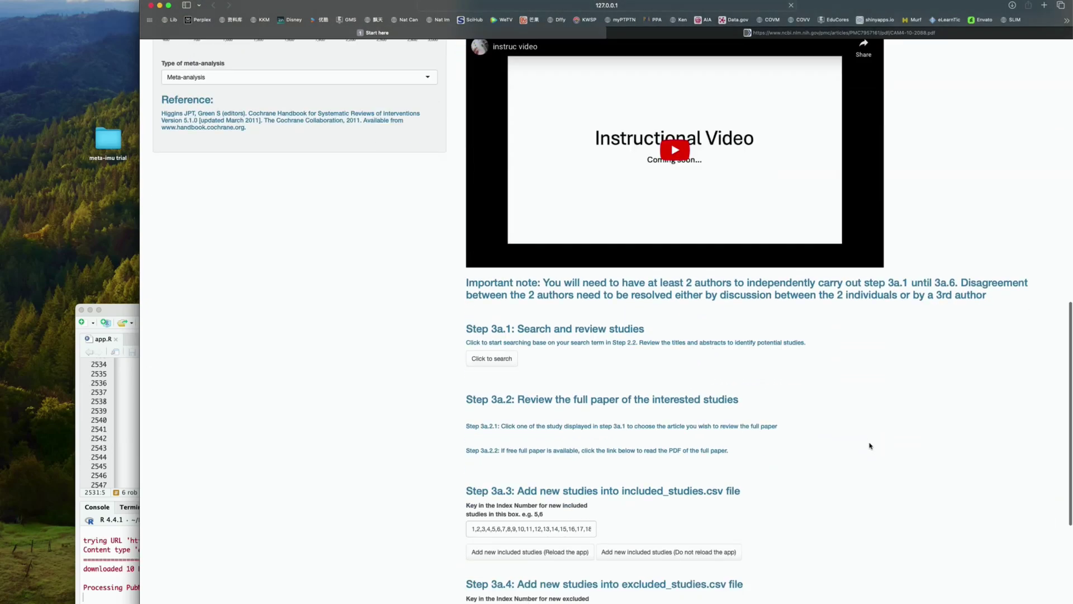
scroll(870, 446, "down", 4)
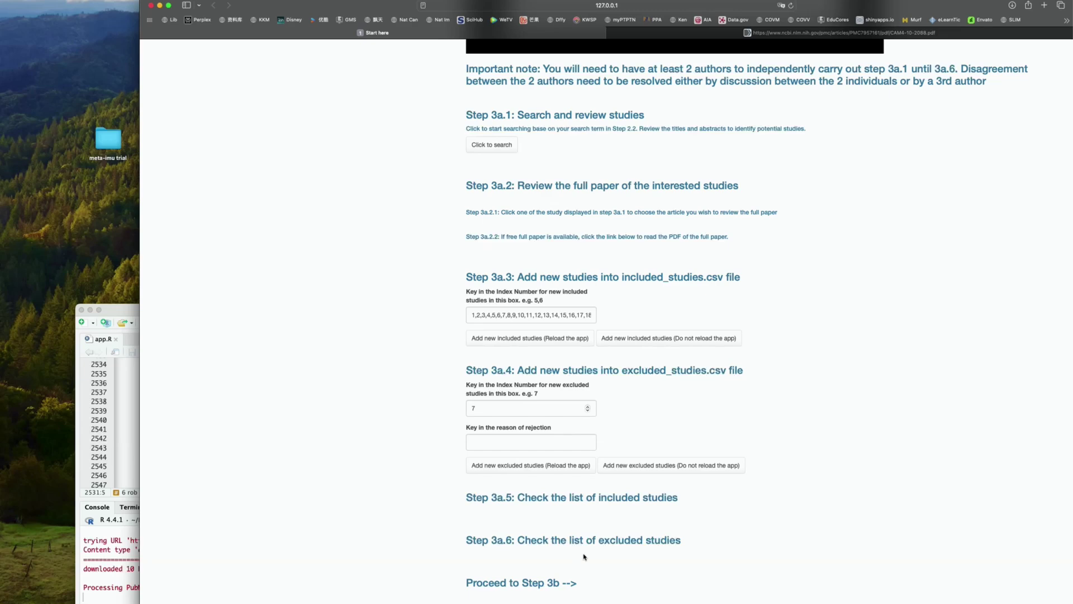
scroll(584, 557, "down", 1)
scroll(756, 529, "down", 3)
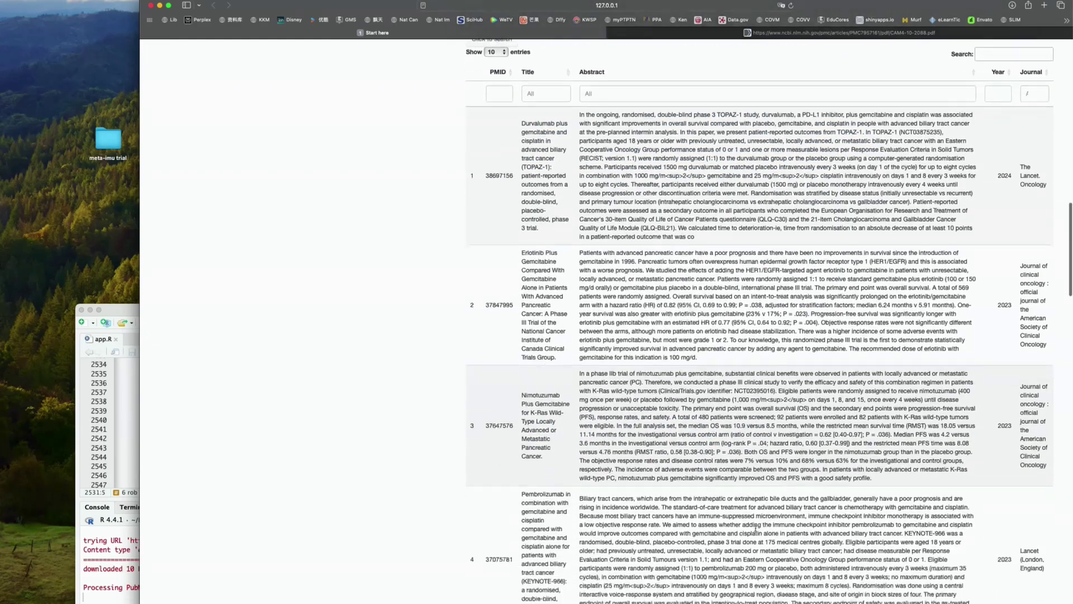
scroll(756, 528, "down", 20)
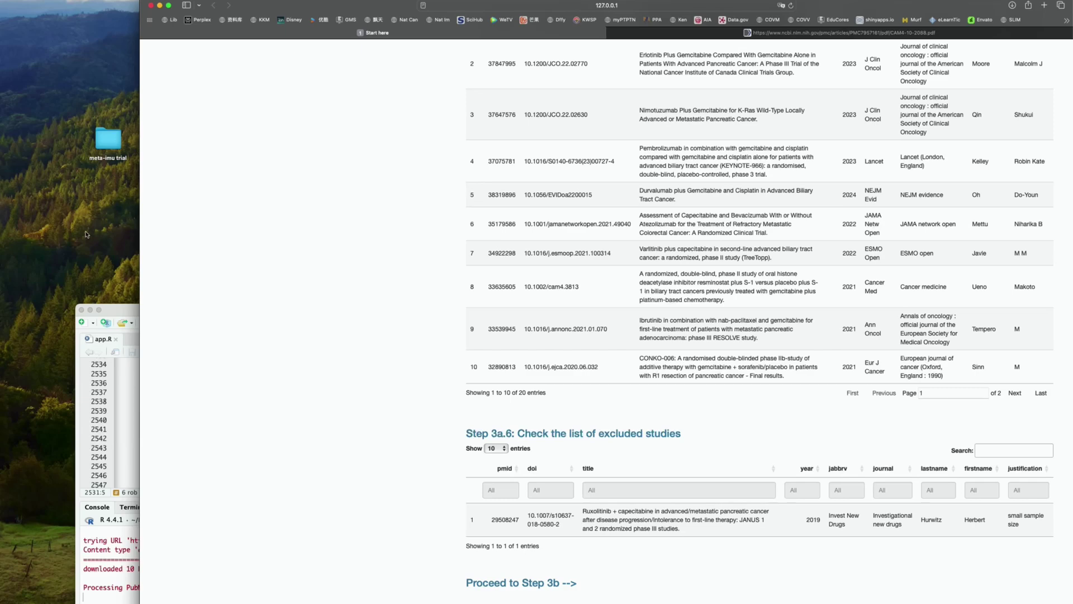
Step: Open included_studies.csv from the meta-imu trial folder on the desktop to check its records, and close the workbook
double_click(113, 142)
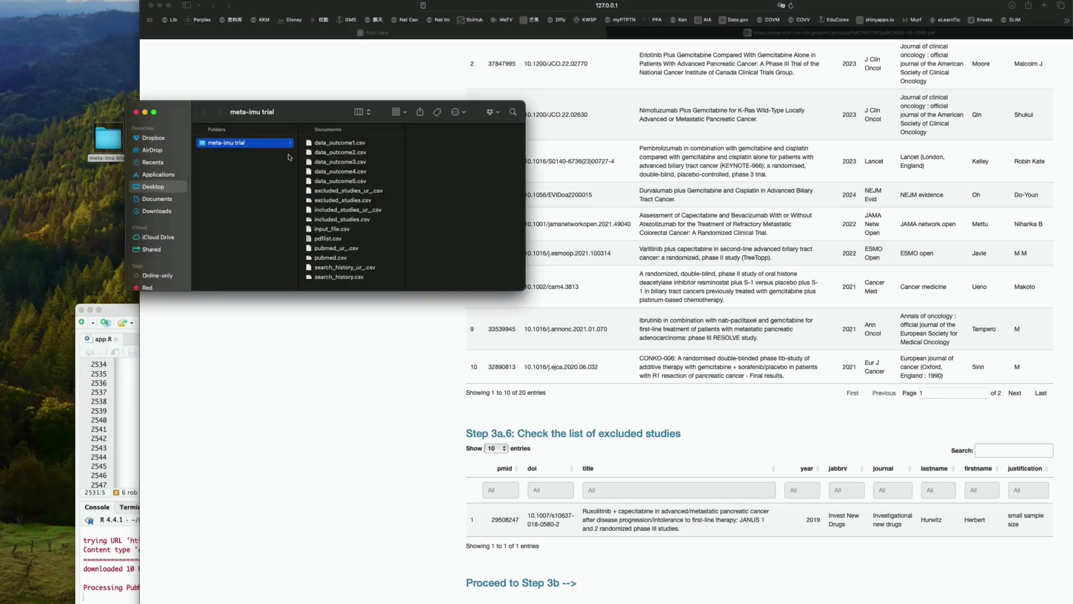
scroll(351, 179, "down", 3)
scroll(351, 179, "down", 1)
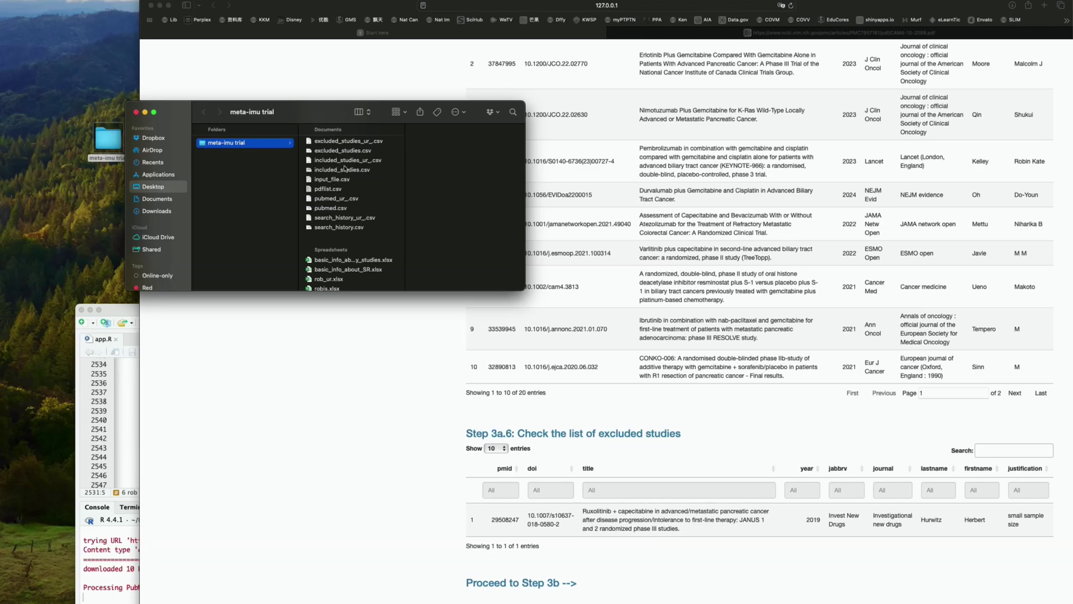
left_click(351, 171)
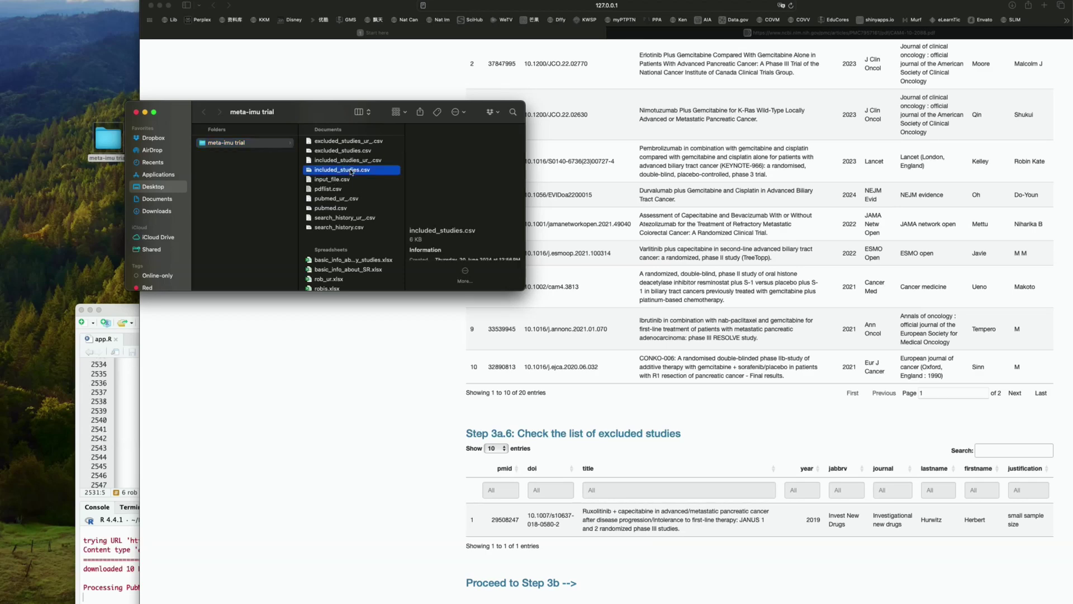
double_click(351, 171)
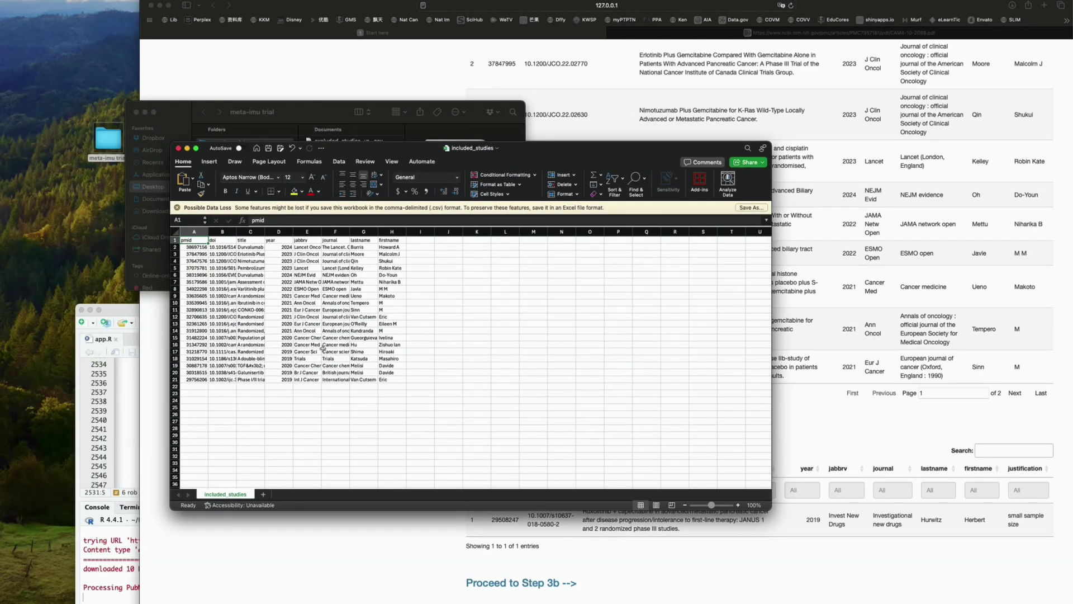
left_click(179, 148)
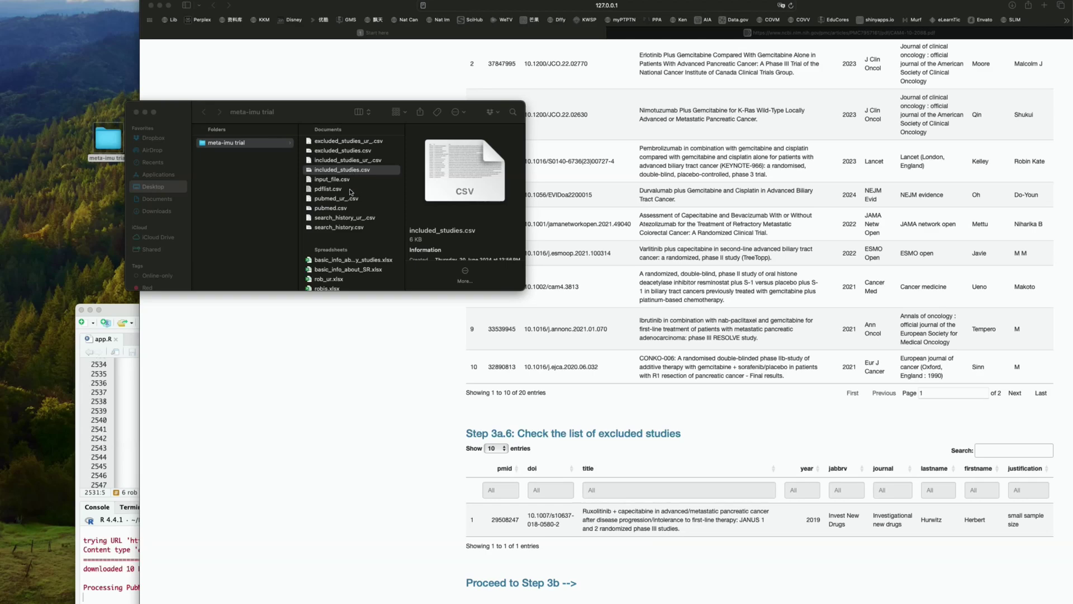
Step: Open excluded_studies.csv from the same folder to check the excluded study and its justification, and close the workbook
scroll(350, 192, "up", 5)
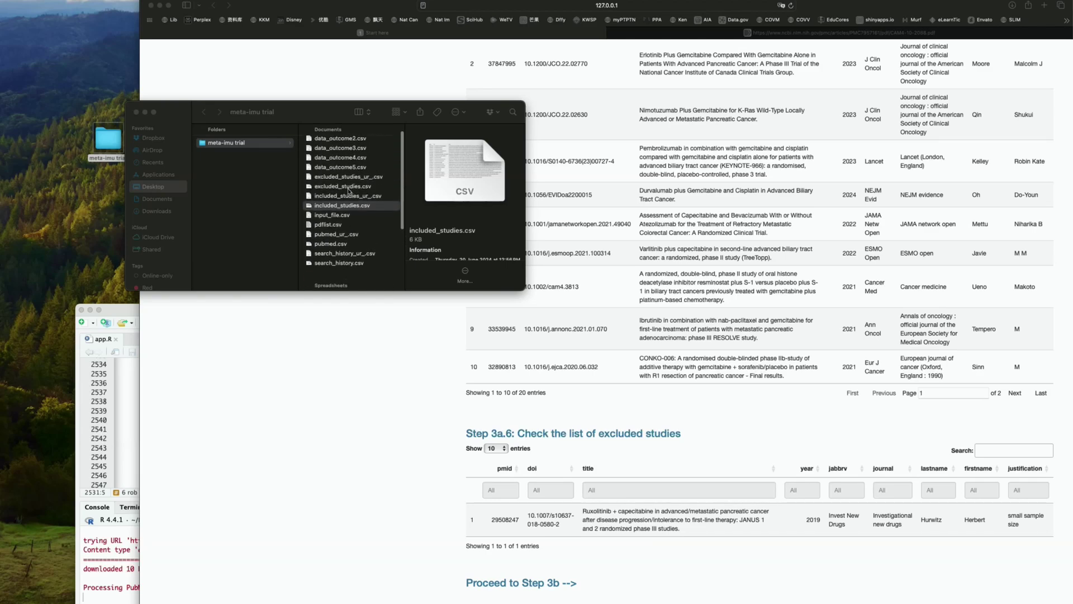
double_click(343, 187)
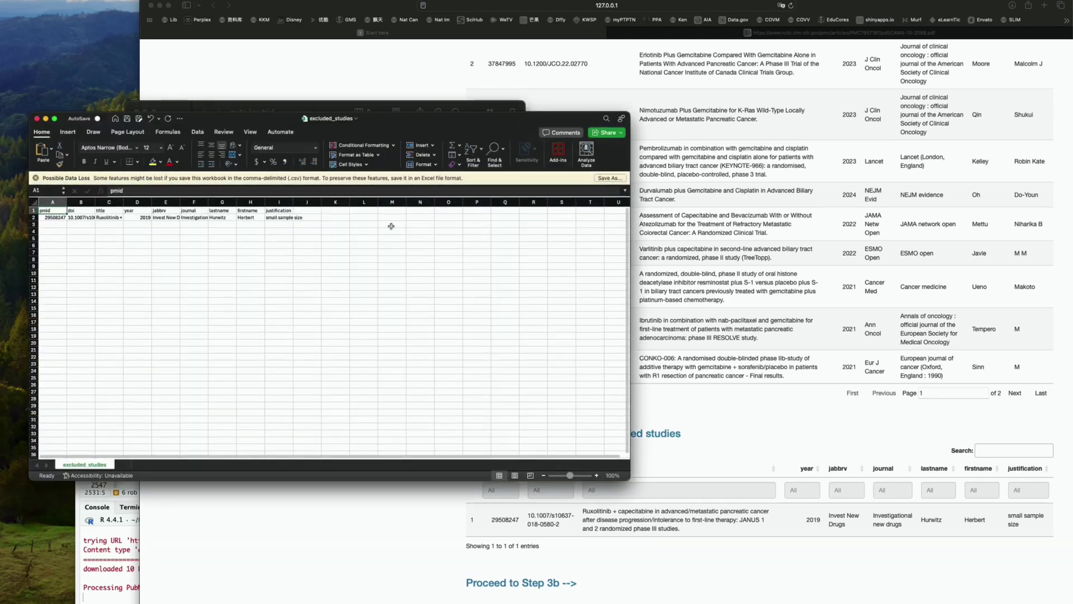
left_click_drag(389, 128, 632, 231)
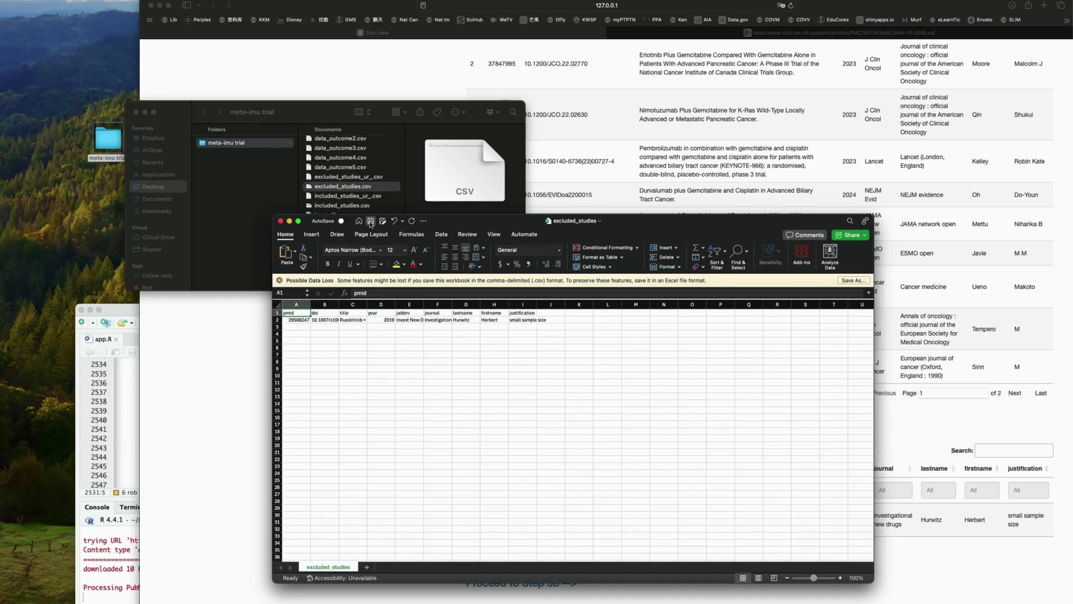
left_click(281, 221)
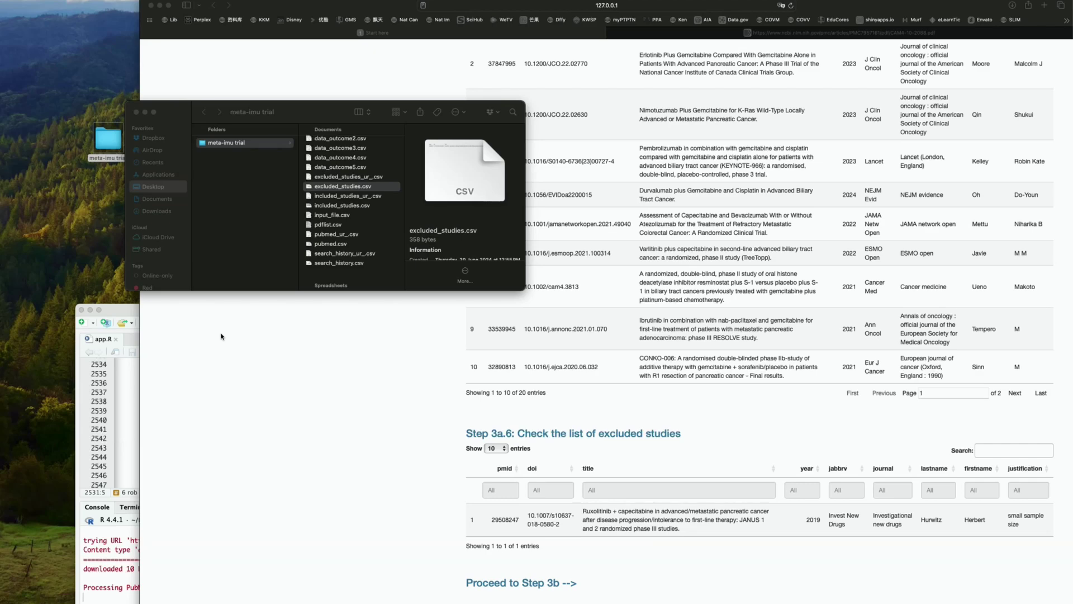